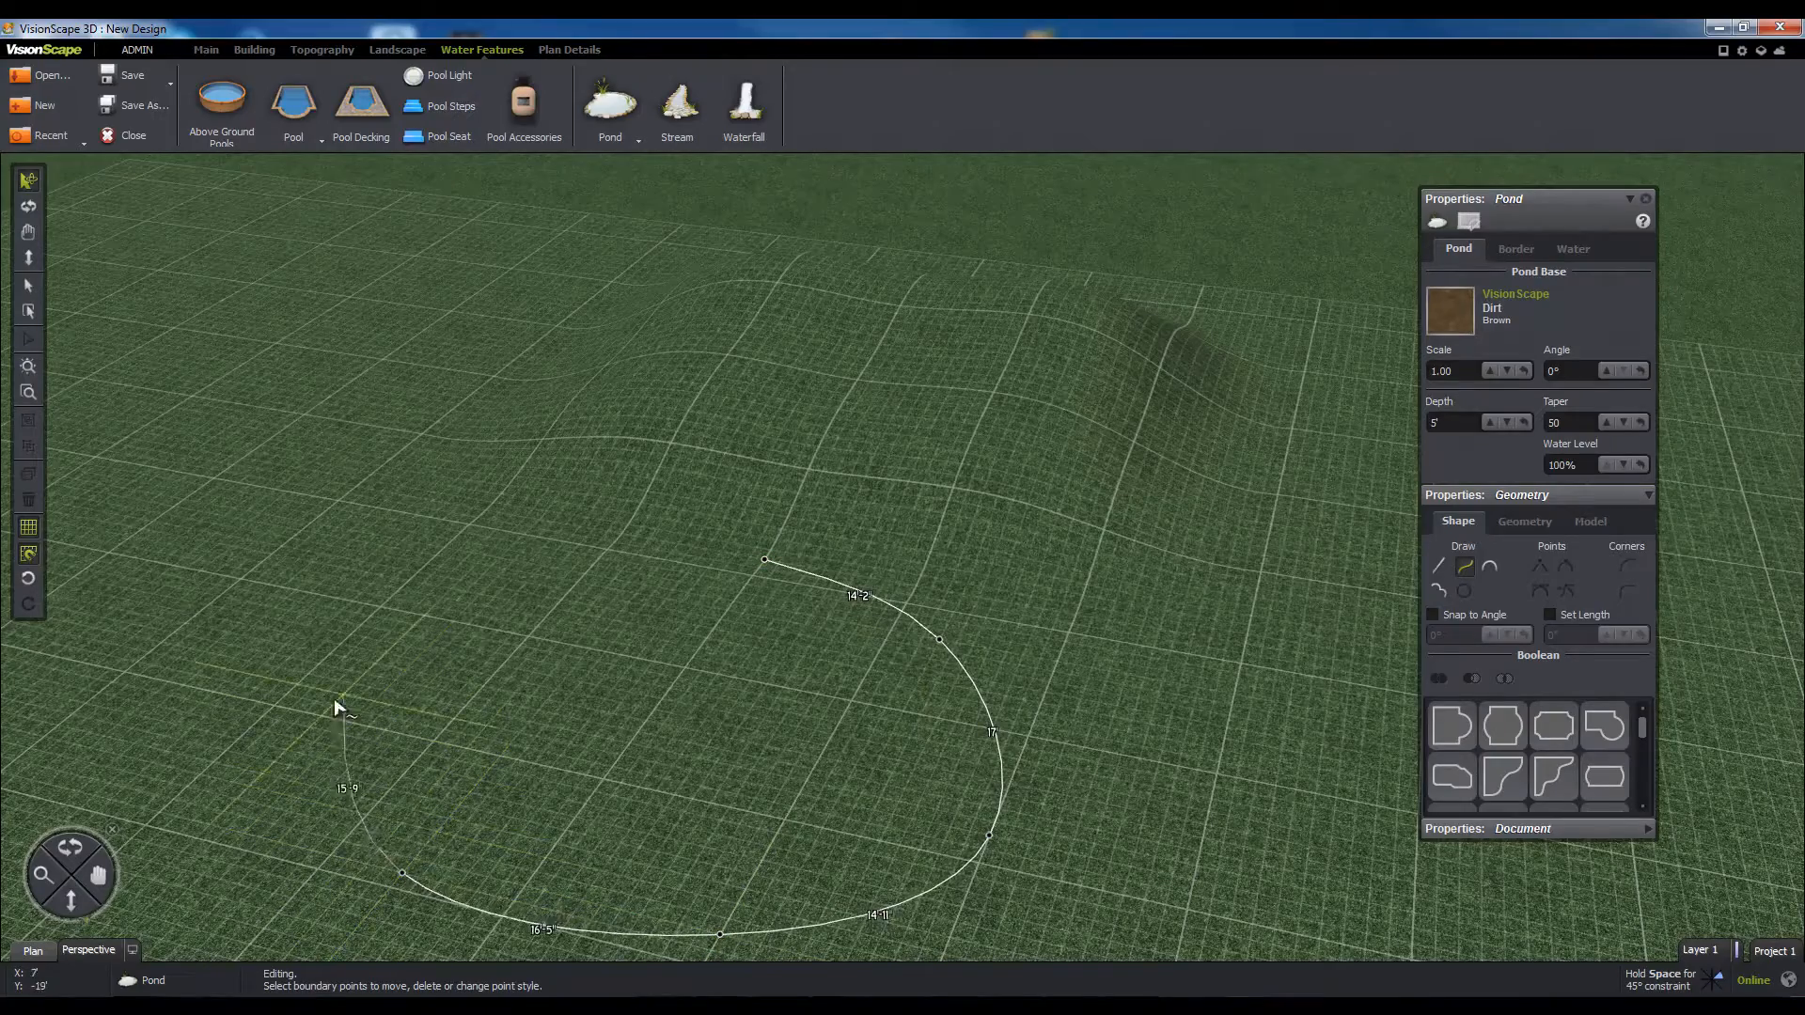
Step: Close the curved pond outline and move the finished pond closer to the raised terrain
left_click(598, 541)
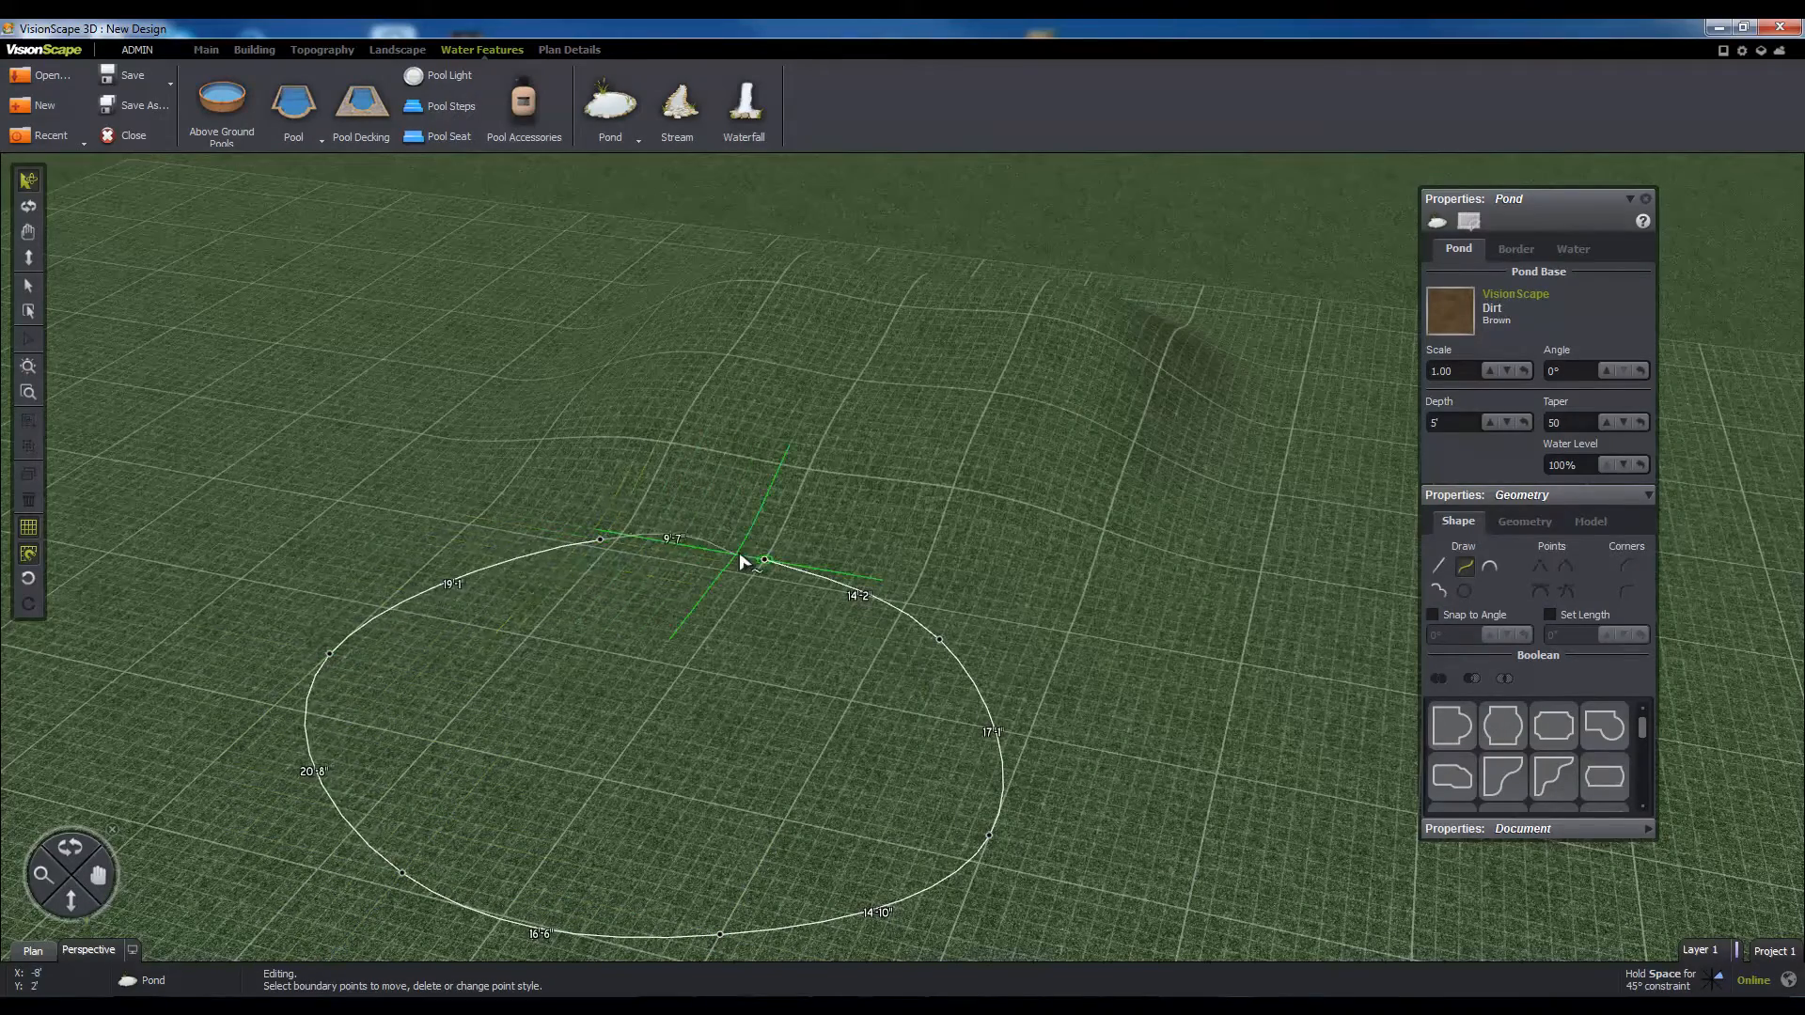
left_click(766, 563)
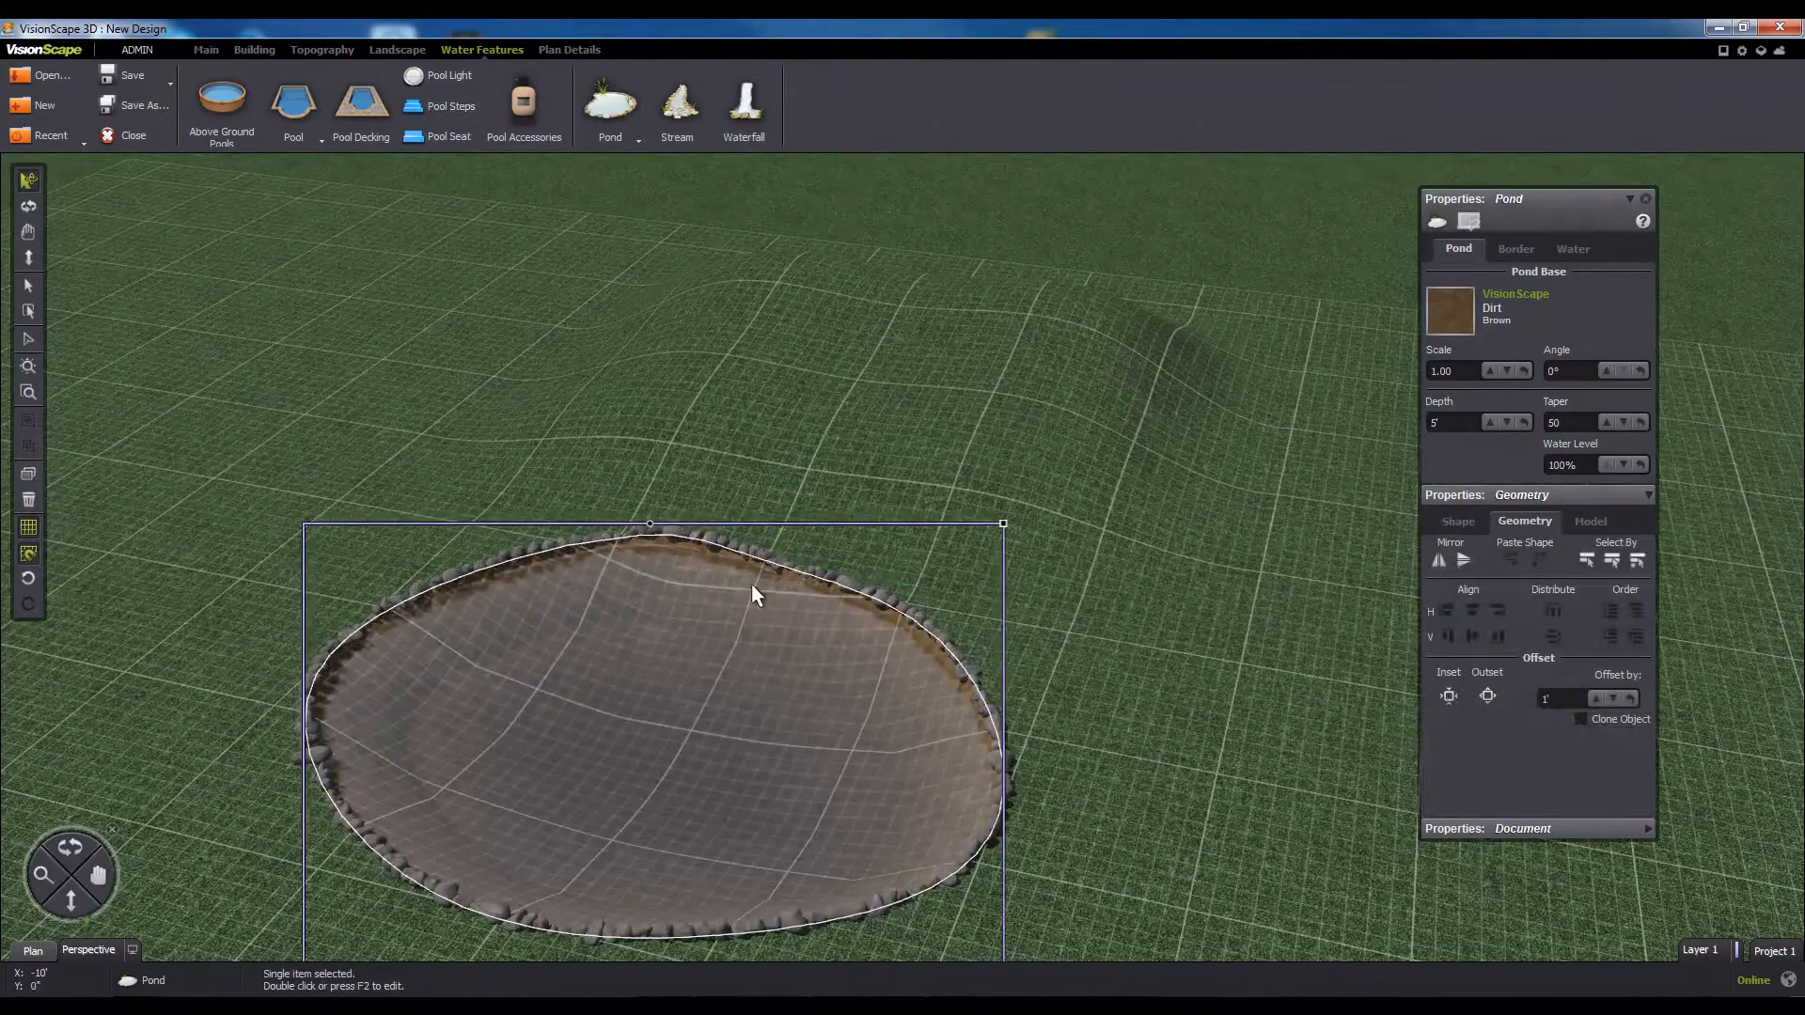
middle_click_drag(1178, 696, 1088, 705)
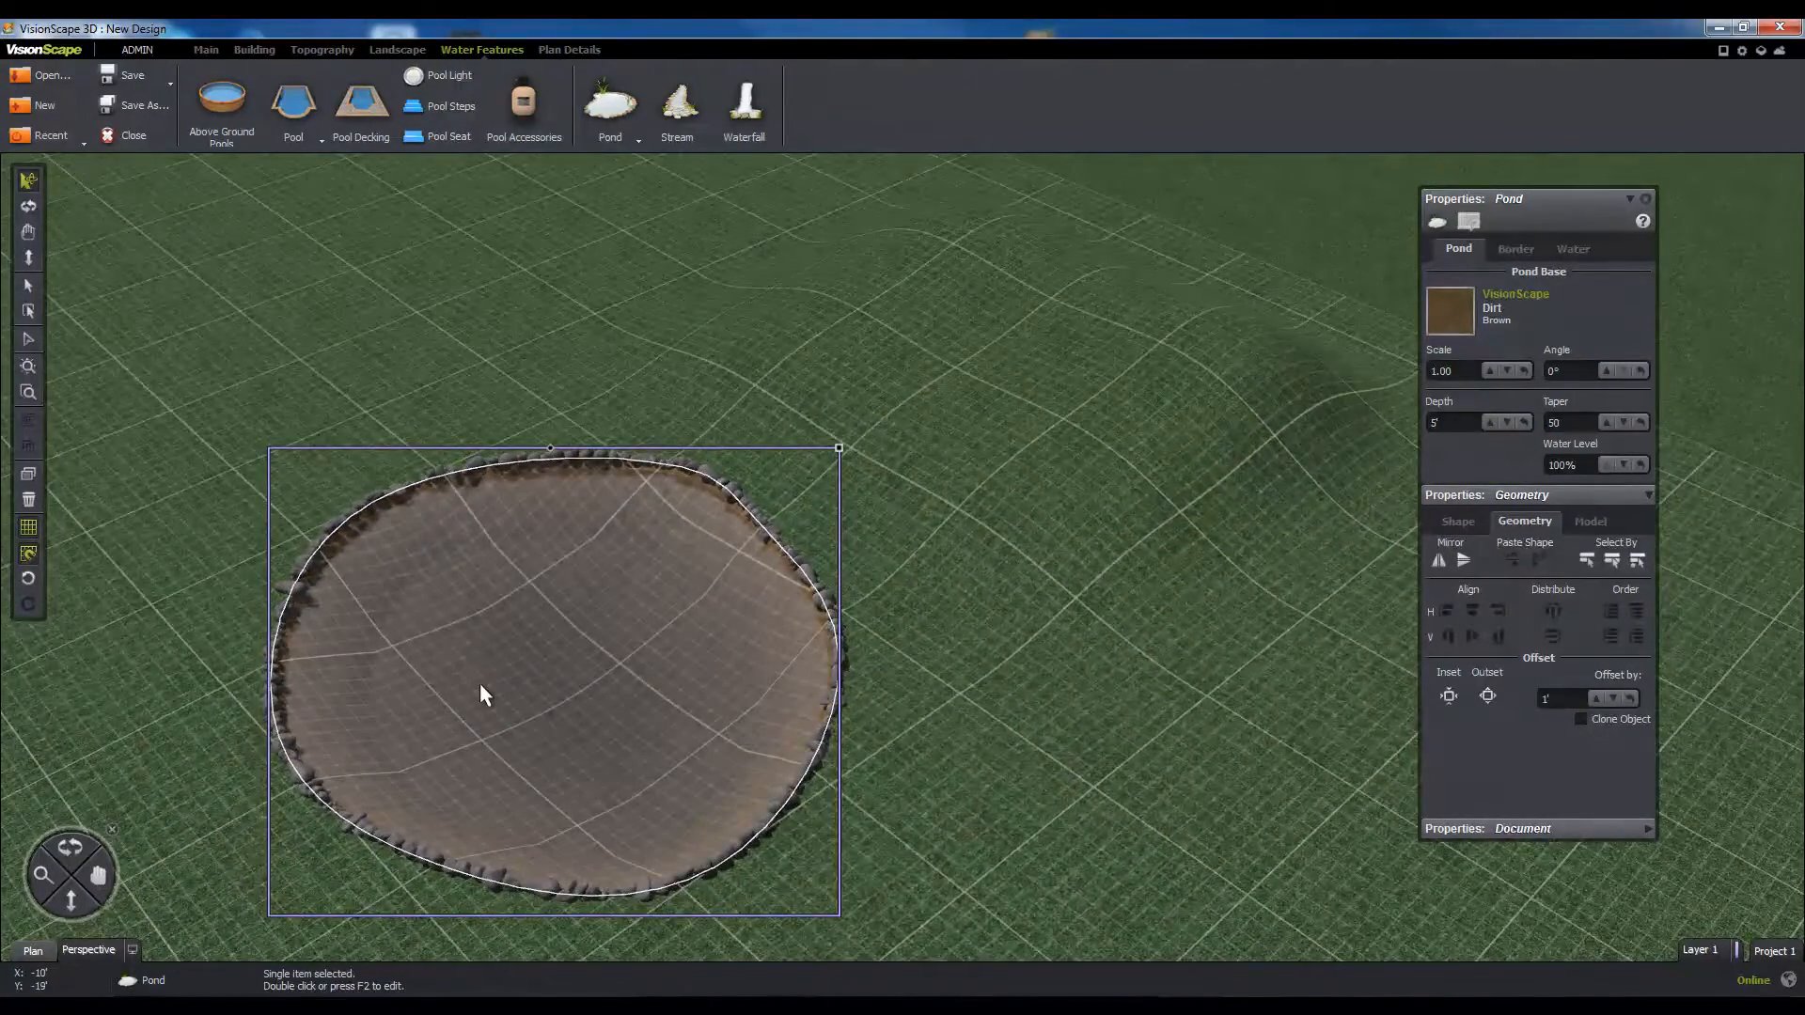
left_click_drag(452, 662, 633, 656)
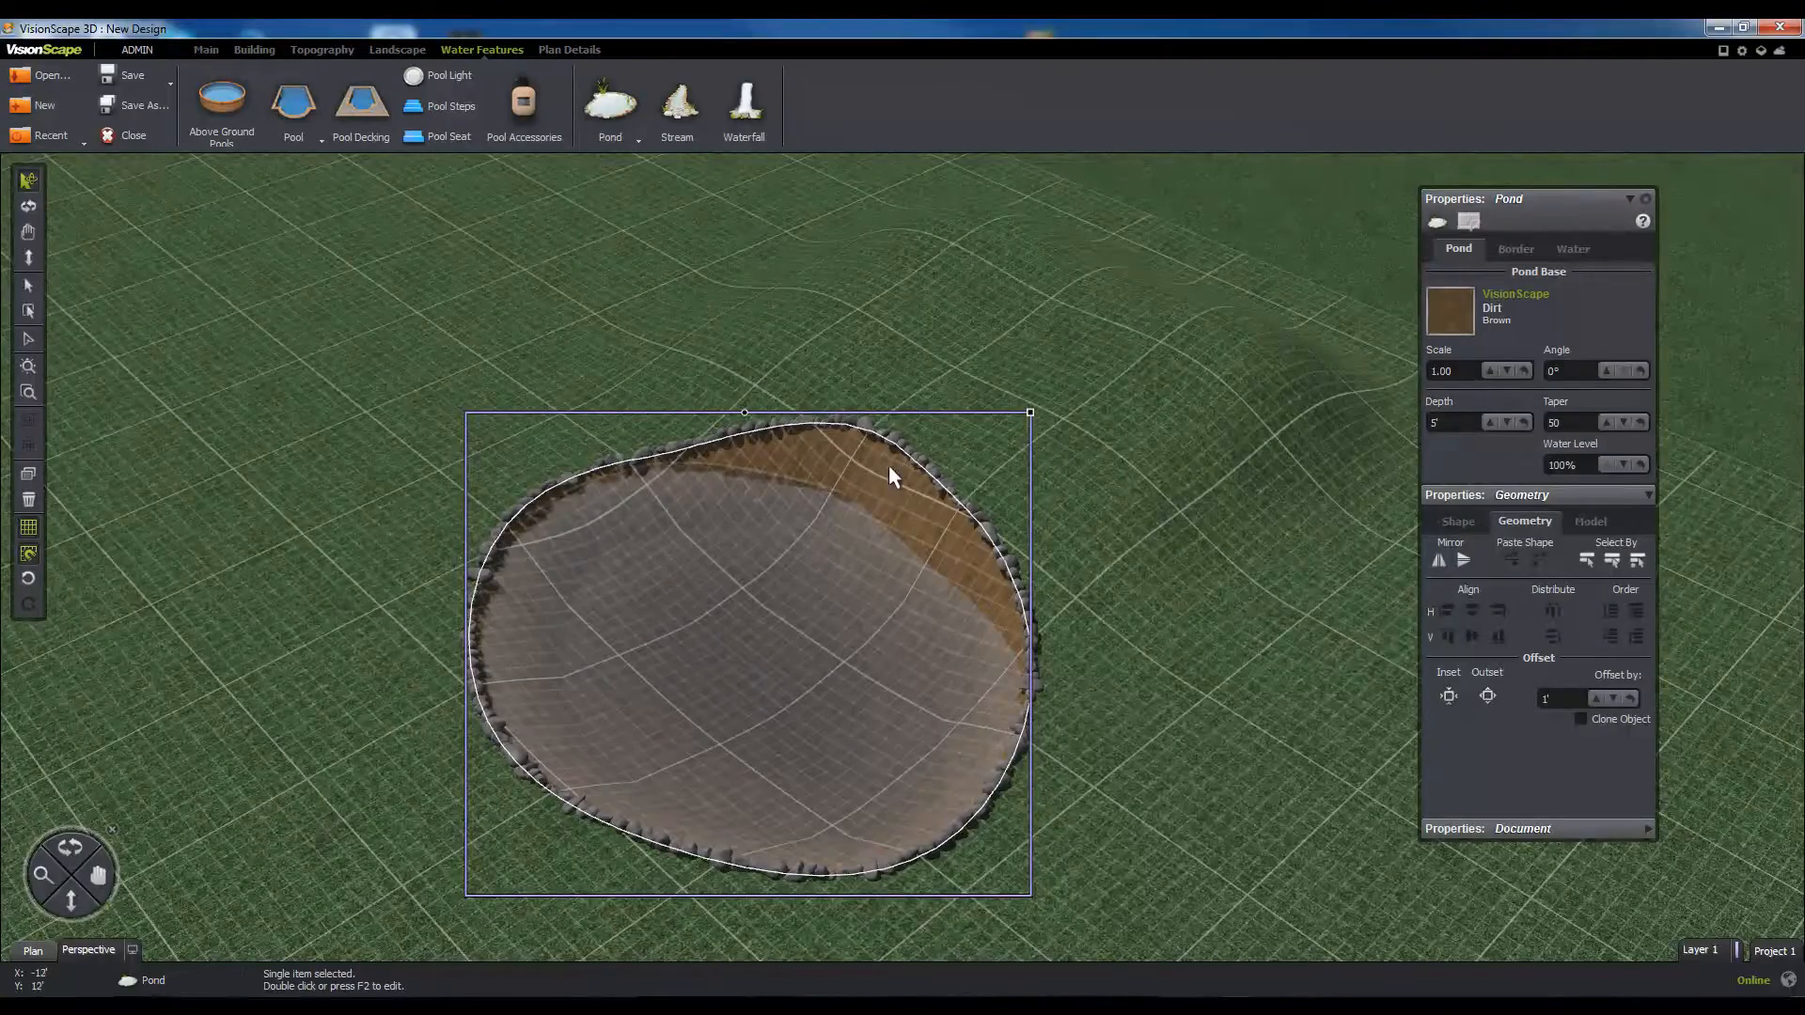
Step: Draw a curved stream from the top of the raised terrain down to just inside the pond's upper edge
scroll(788, 572, "up", 3)
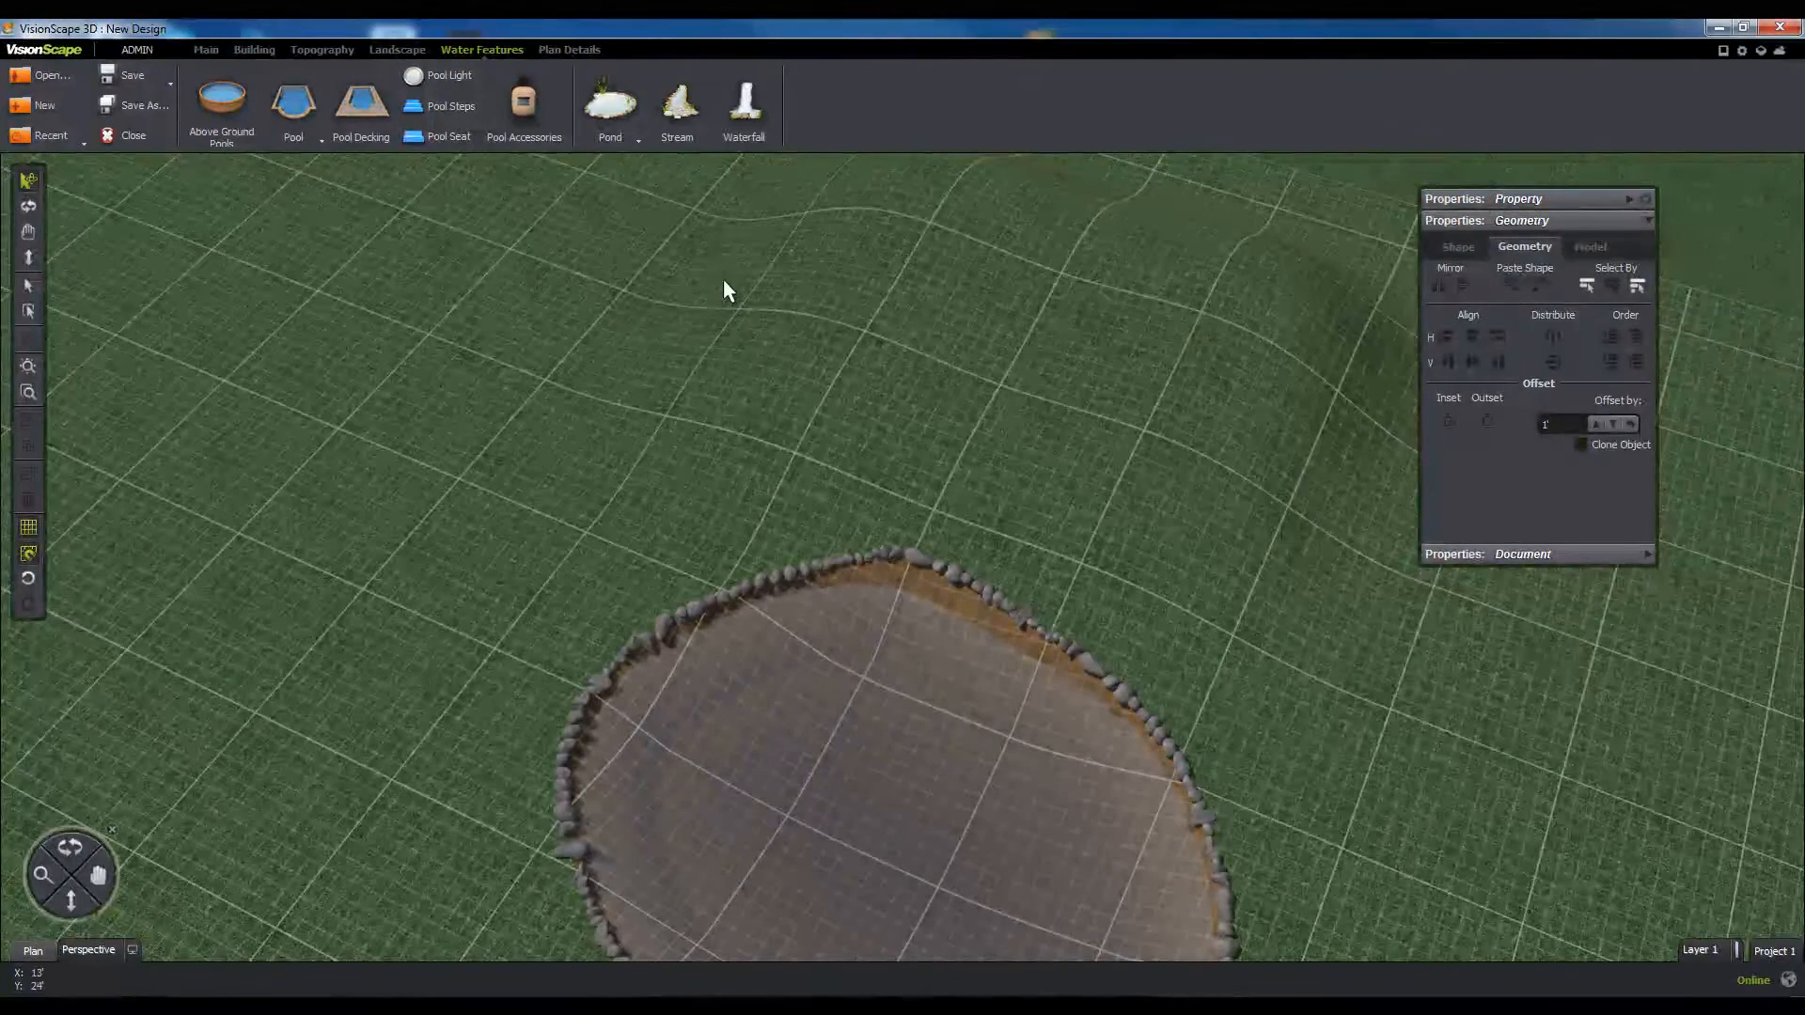
left_click(687, 115)
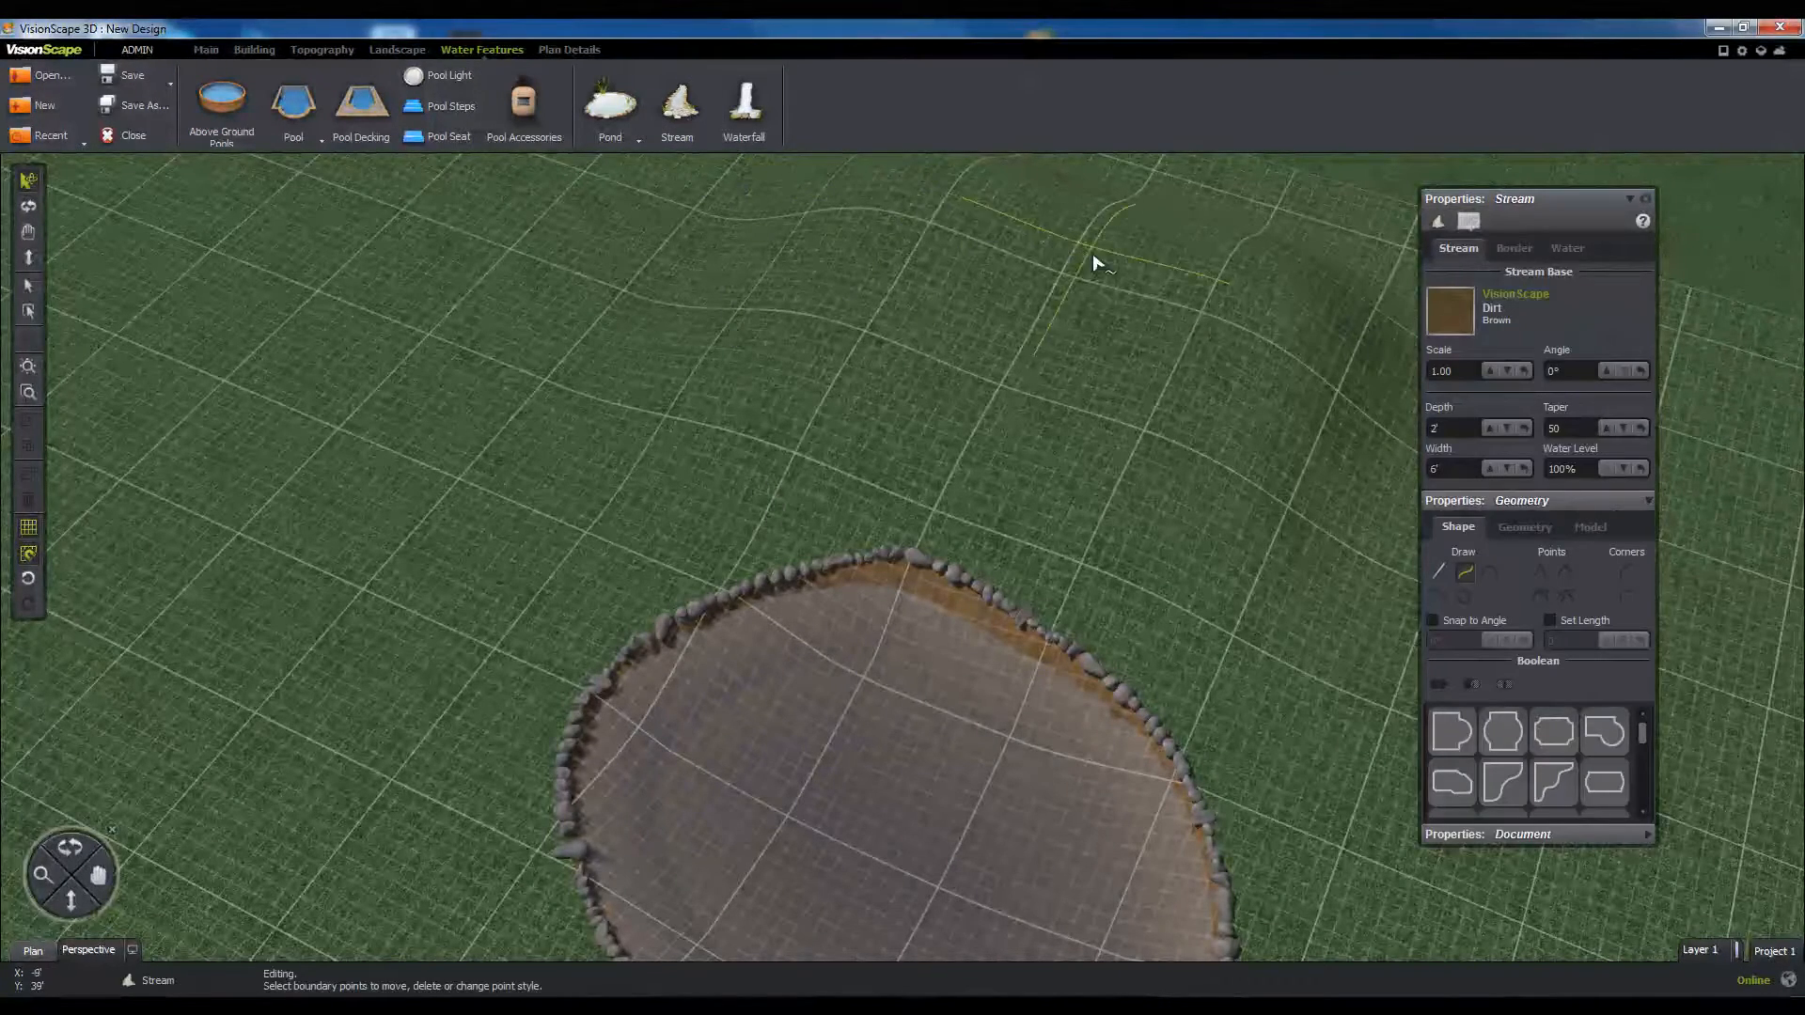
left_click(1138, 252)
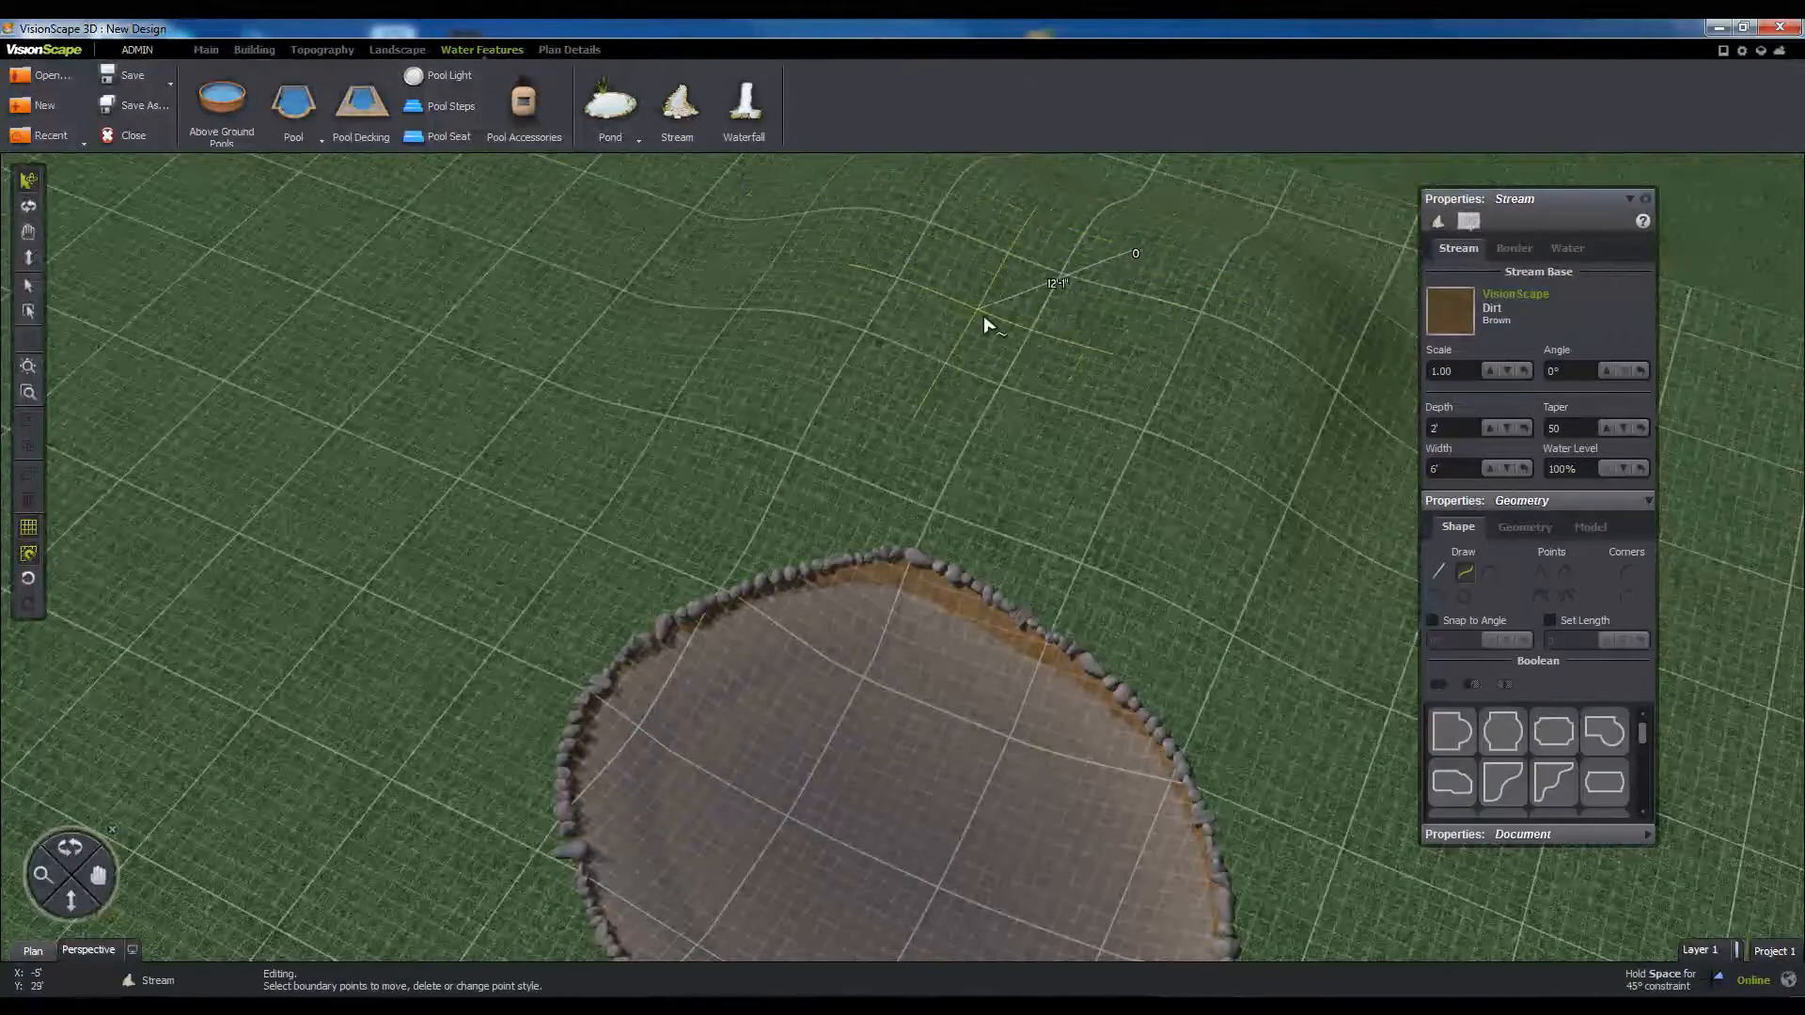
left_click(961, 339)
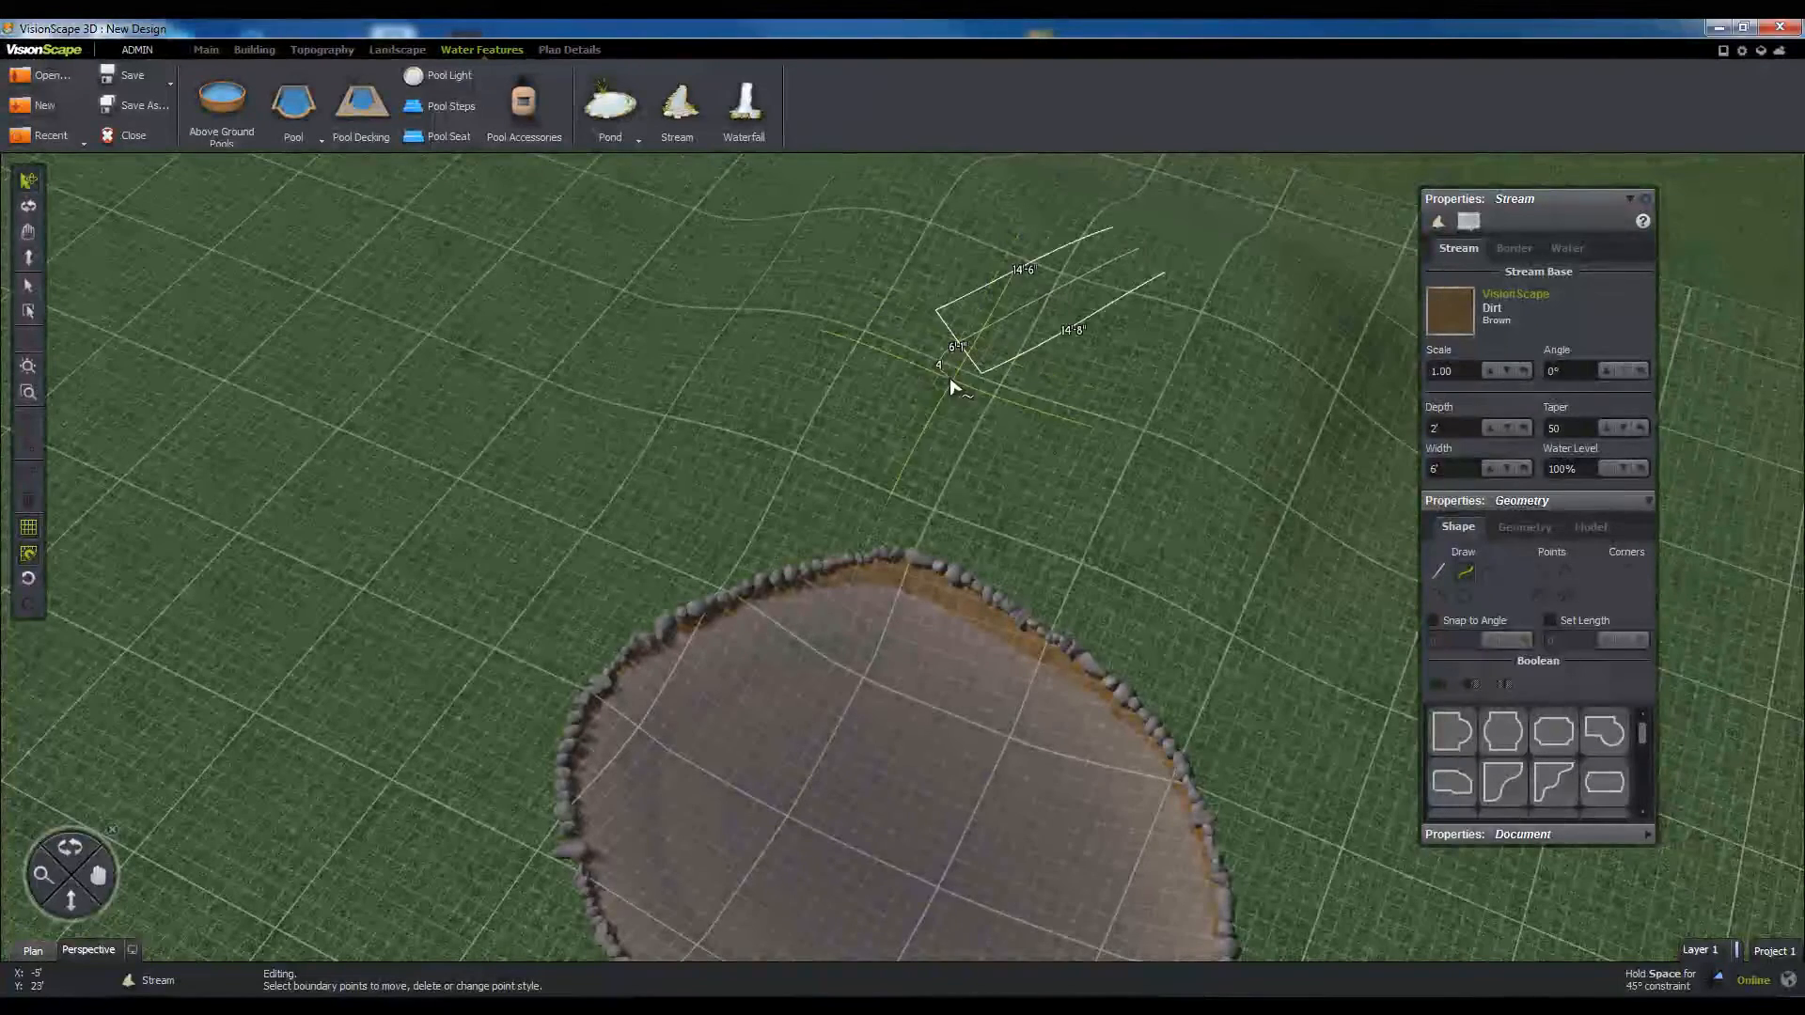
left_click(914, 593)
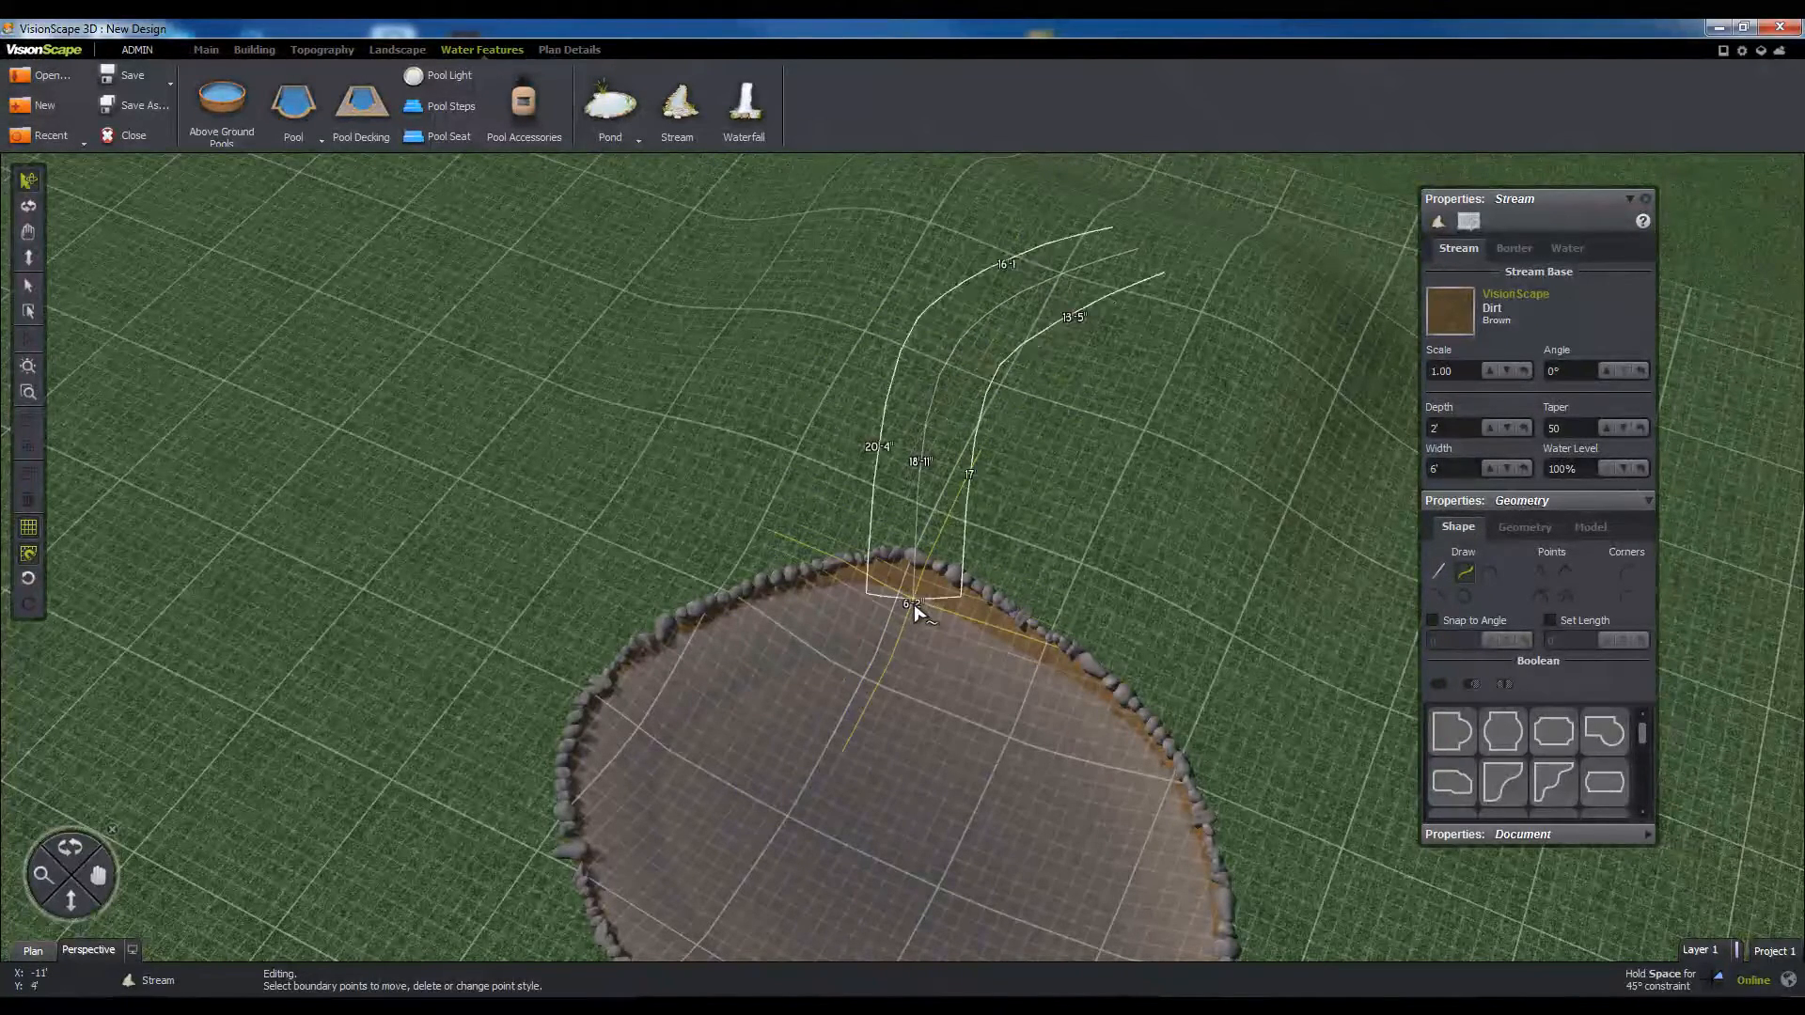
right_click(917, 612)
left_click(955, 612)
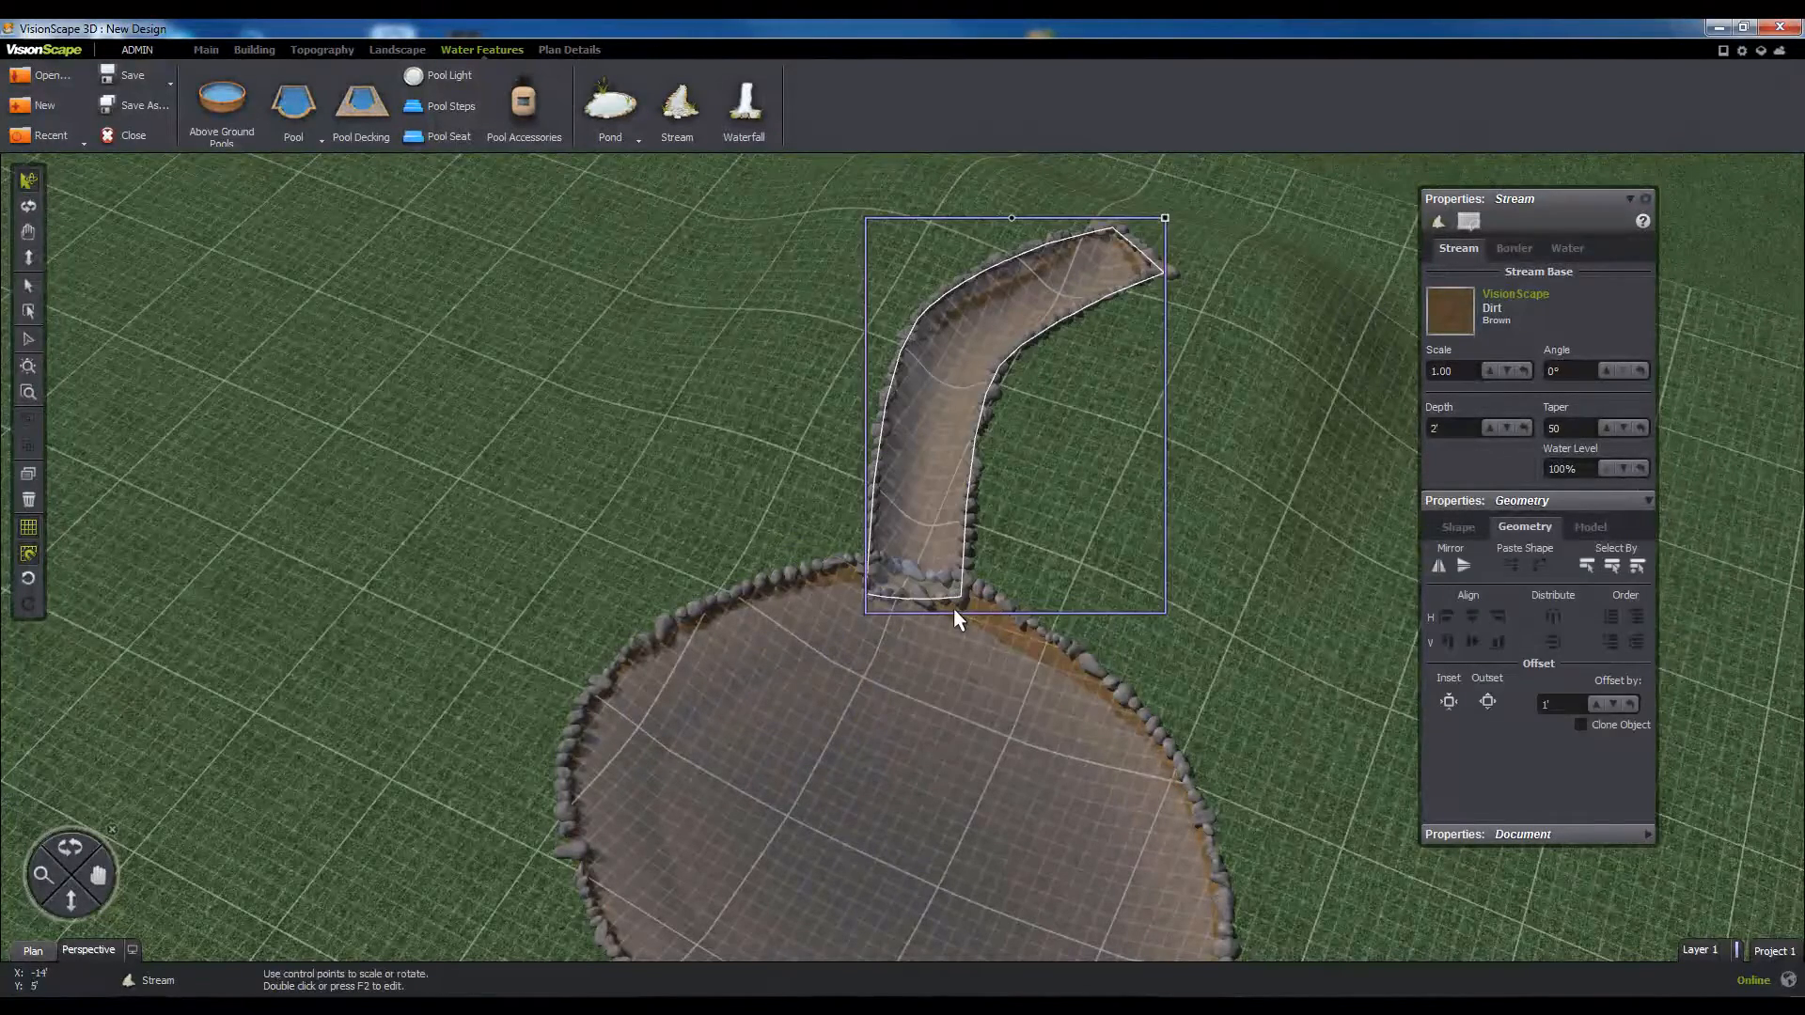
Step: Edit the stream's boundary by shifting the bend points on both banks inward so the bend becomes gentler
middle_click_drag(912, 453, 932, 401)
double_click(882, 410)
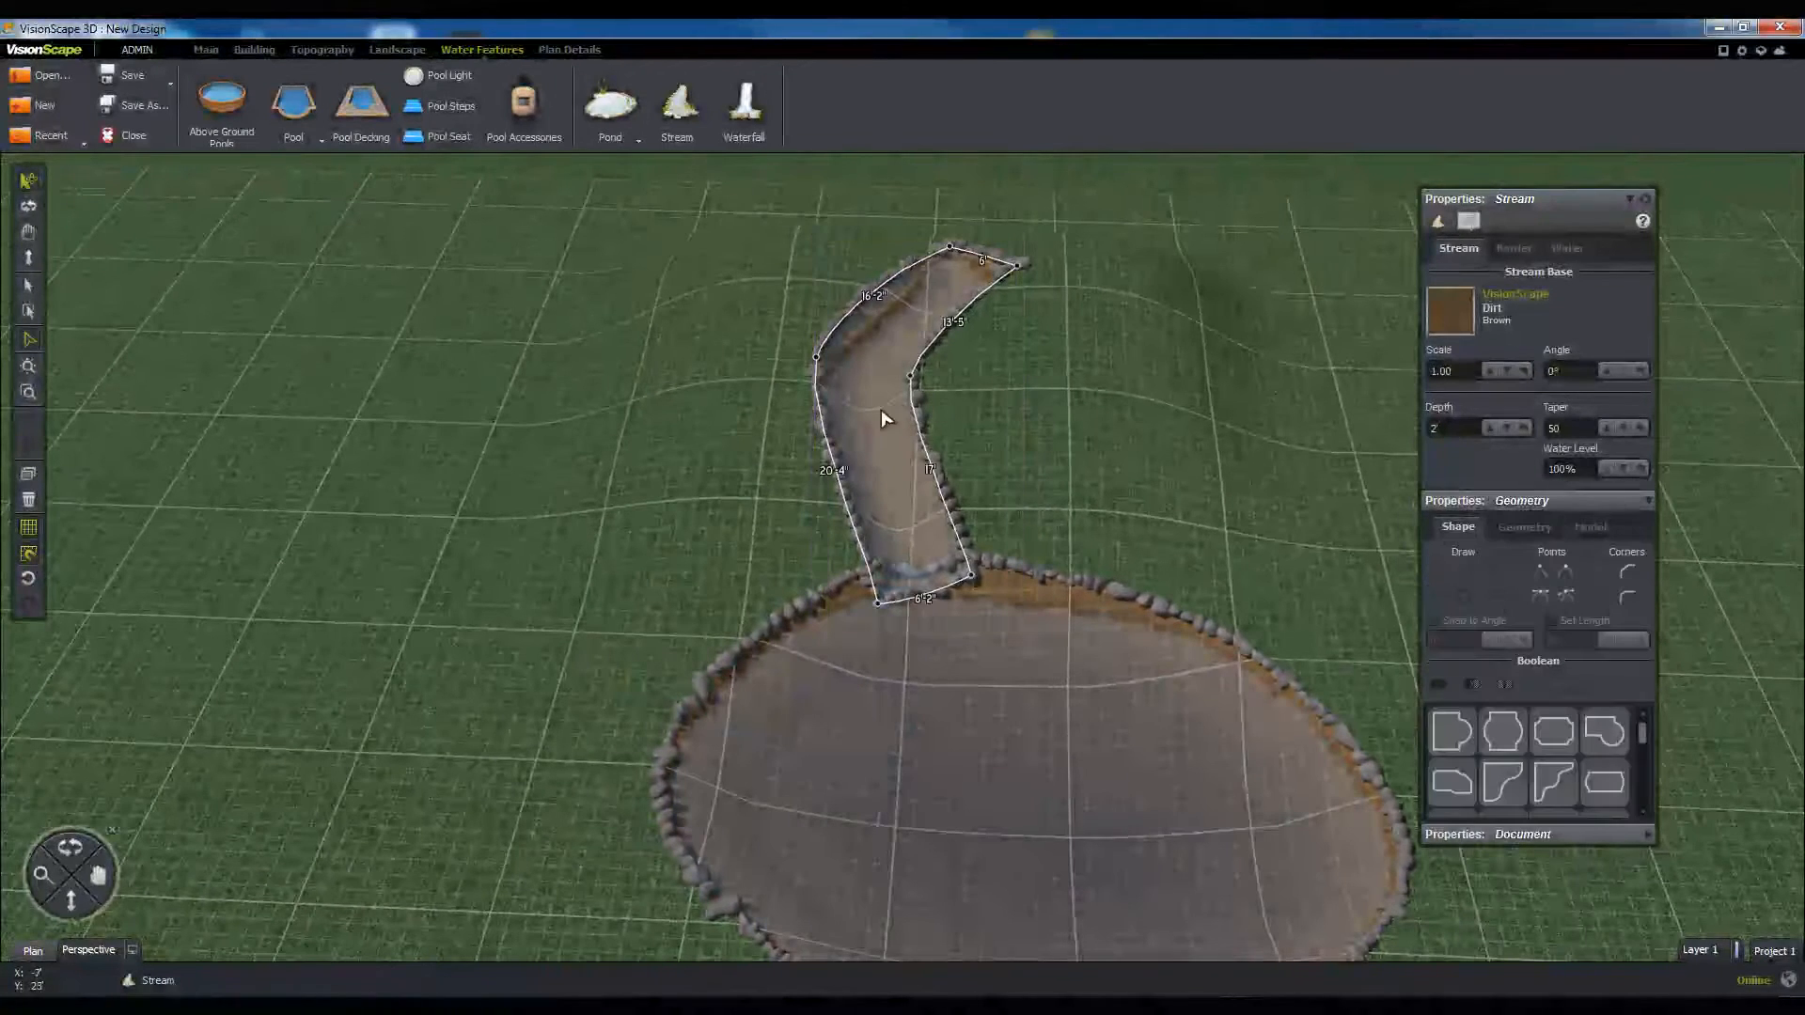
left_click_drag(911, 376, 966, 362)
left_click_drag(817, 360, 874, 359)
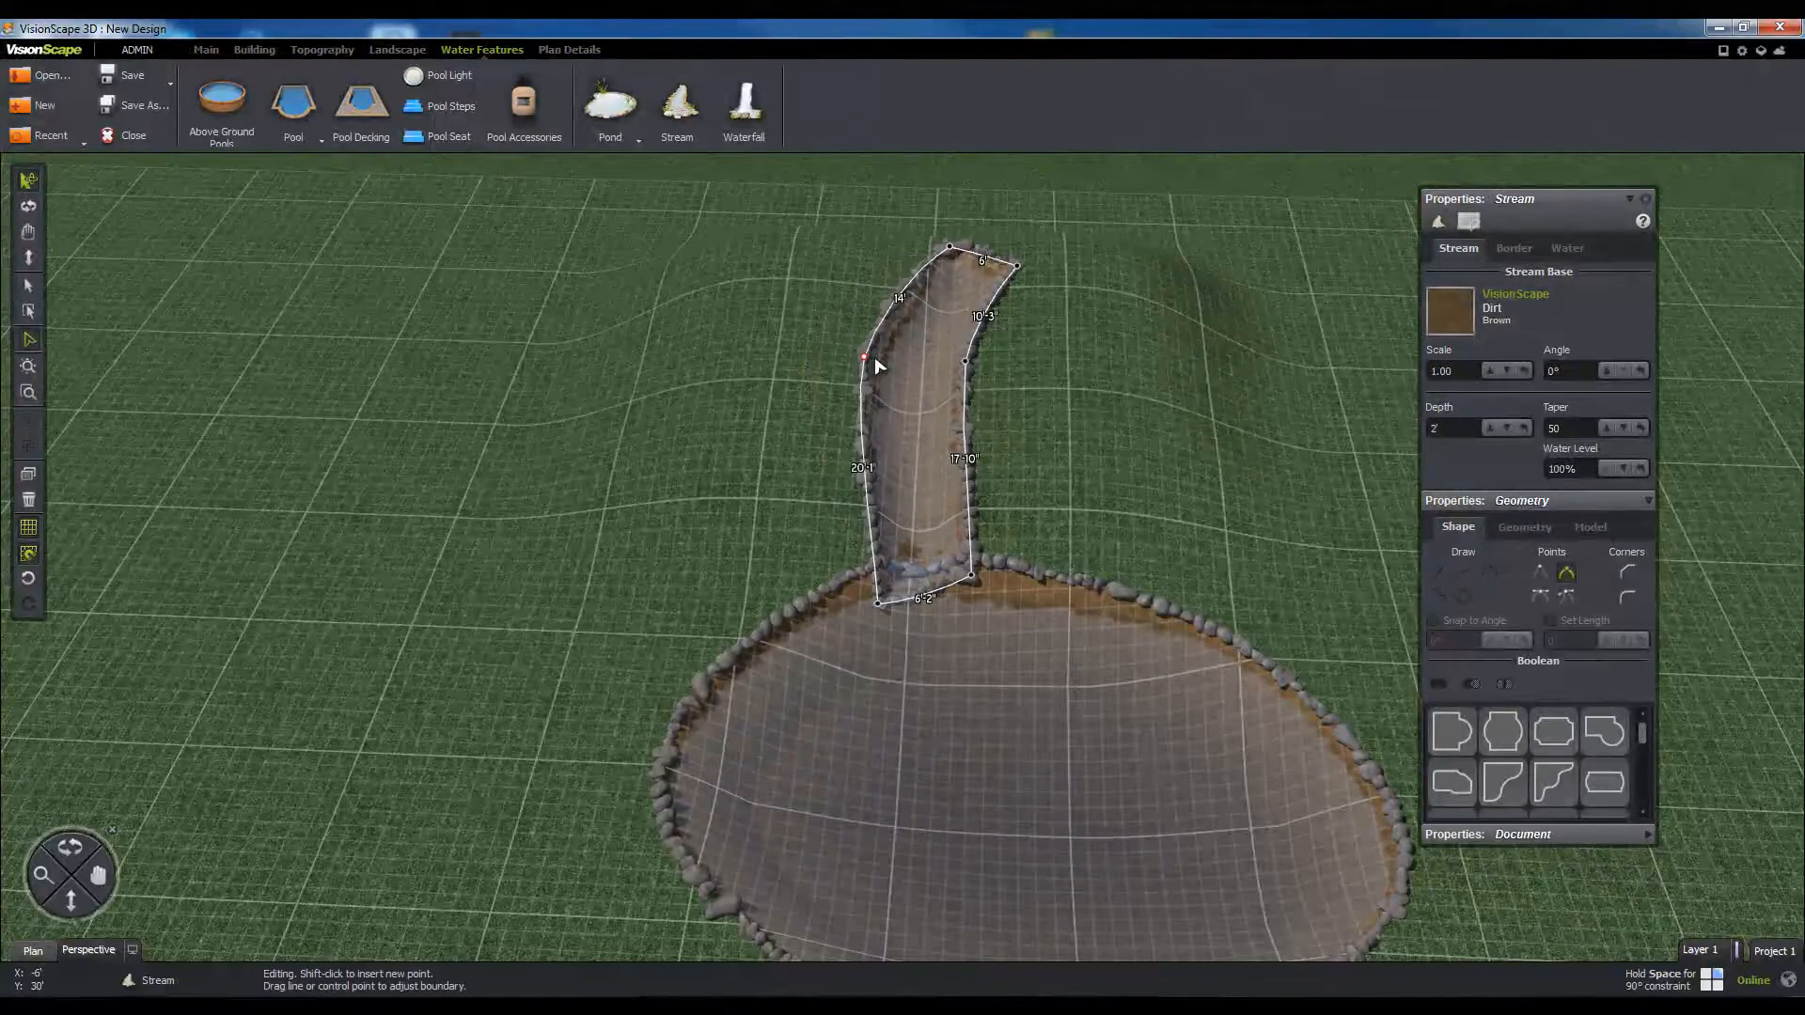
left_click(1229, 478)
left_click(1401, 434)
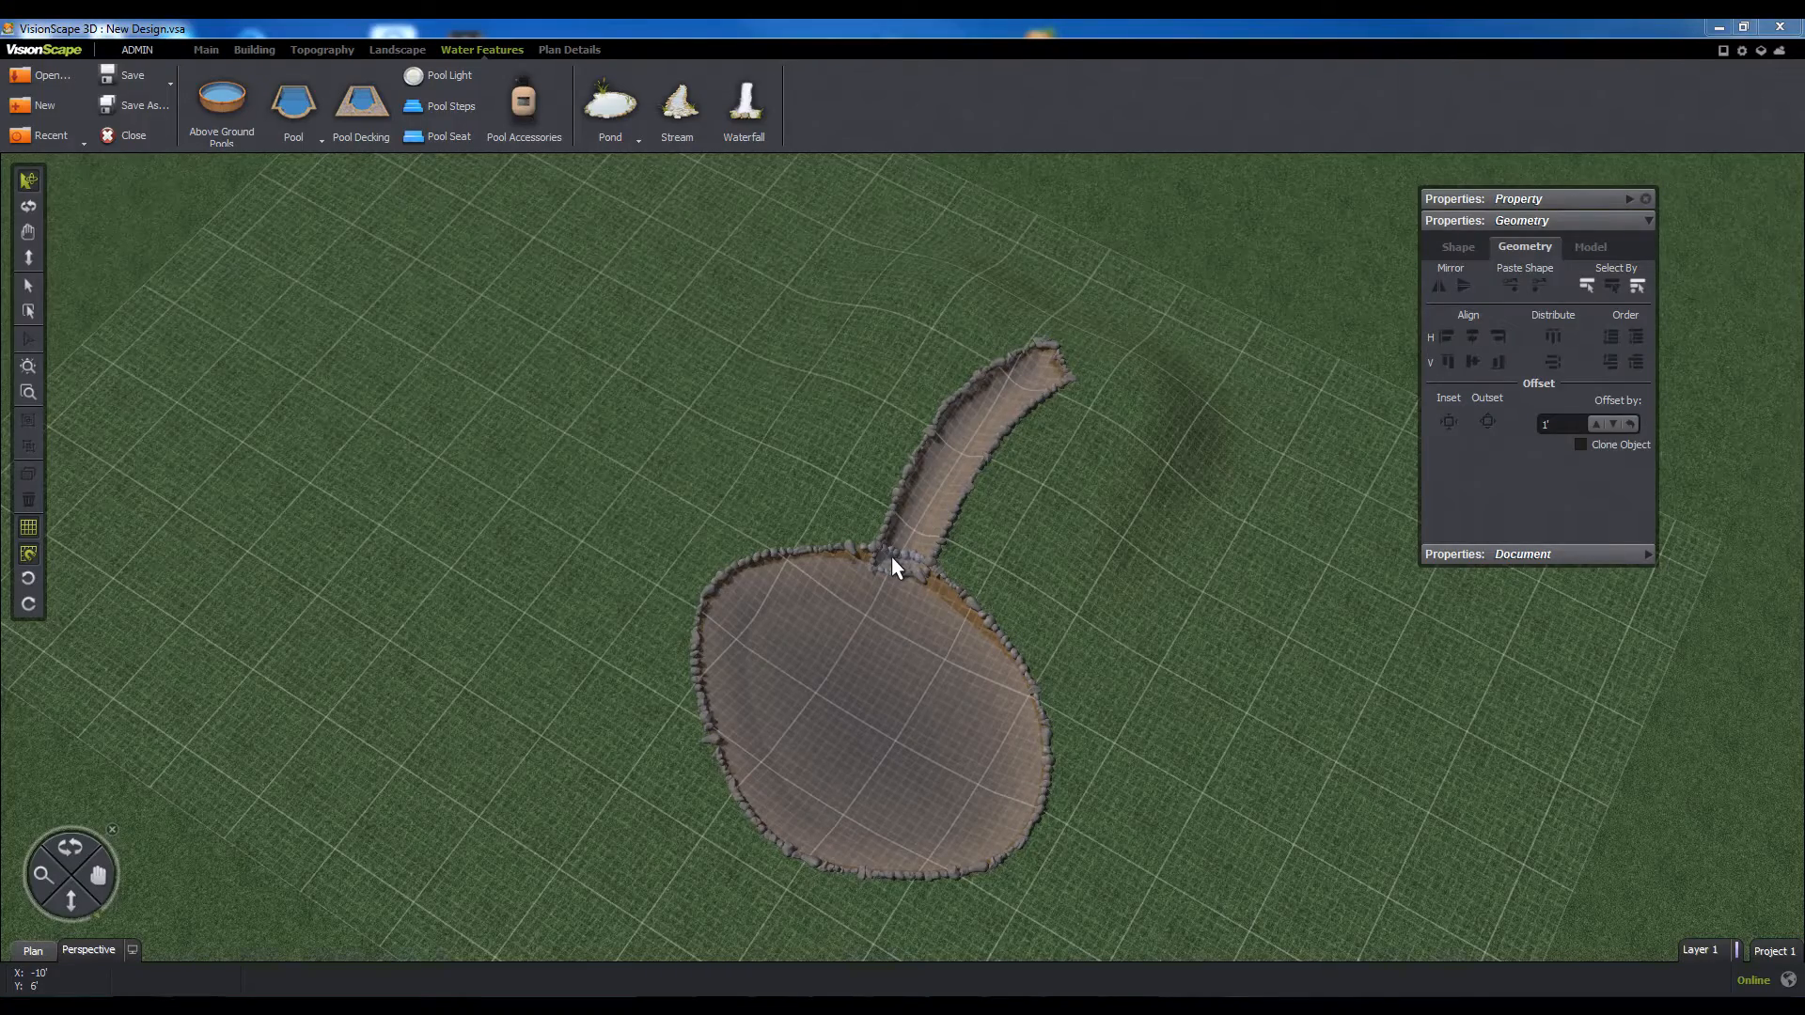
Step: Remove the rock border sections of both the pond and the stream where the stream opens into the pond
left_click(892, 557)
scroll(891, 557, "up", 5)
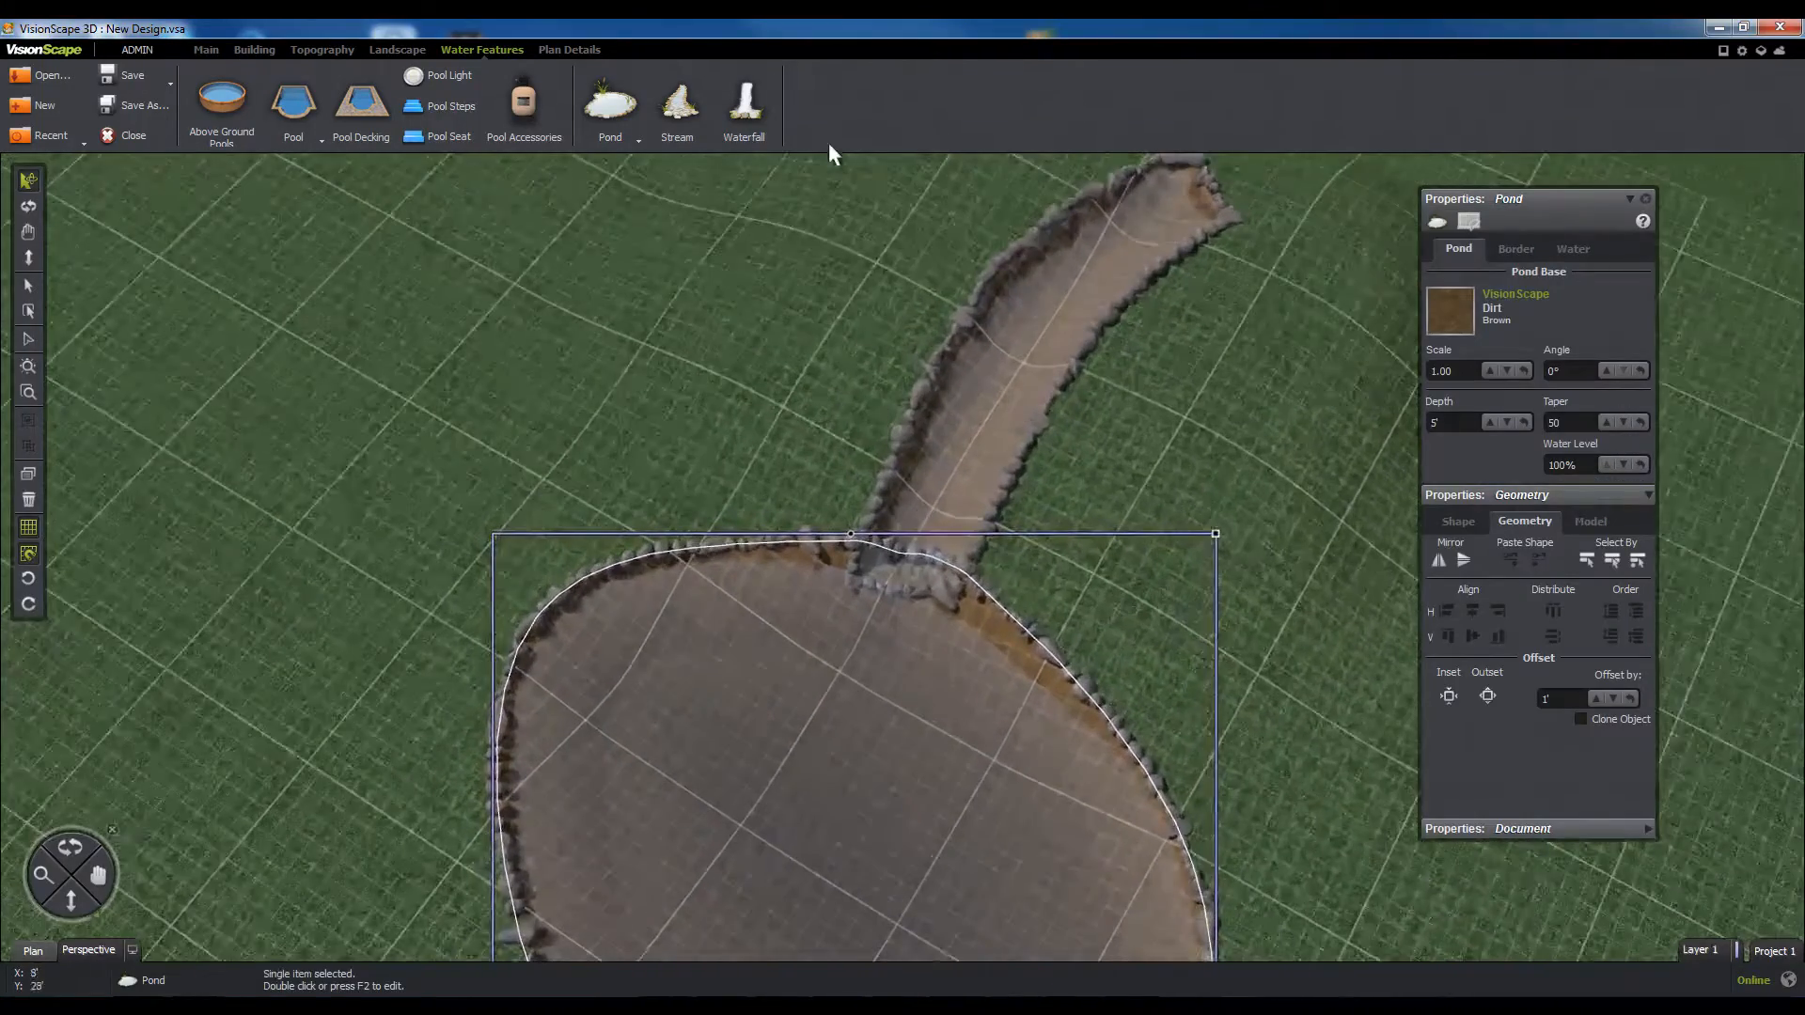
double_click(898, 671)
scroll(960, 596, "up", 4)
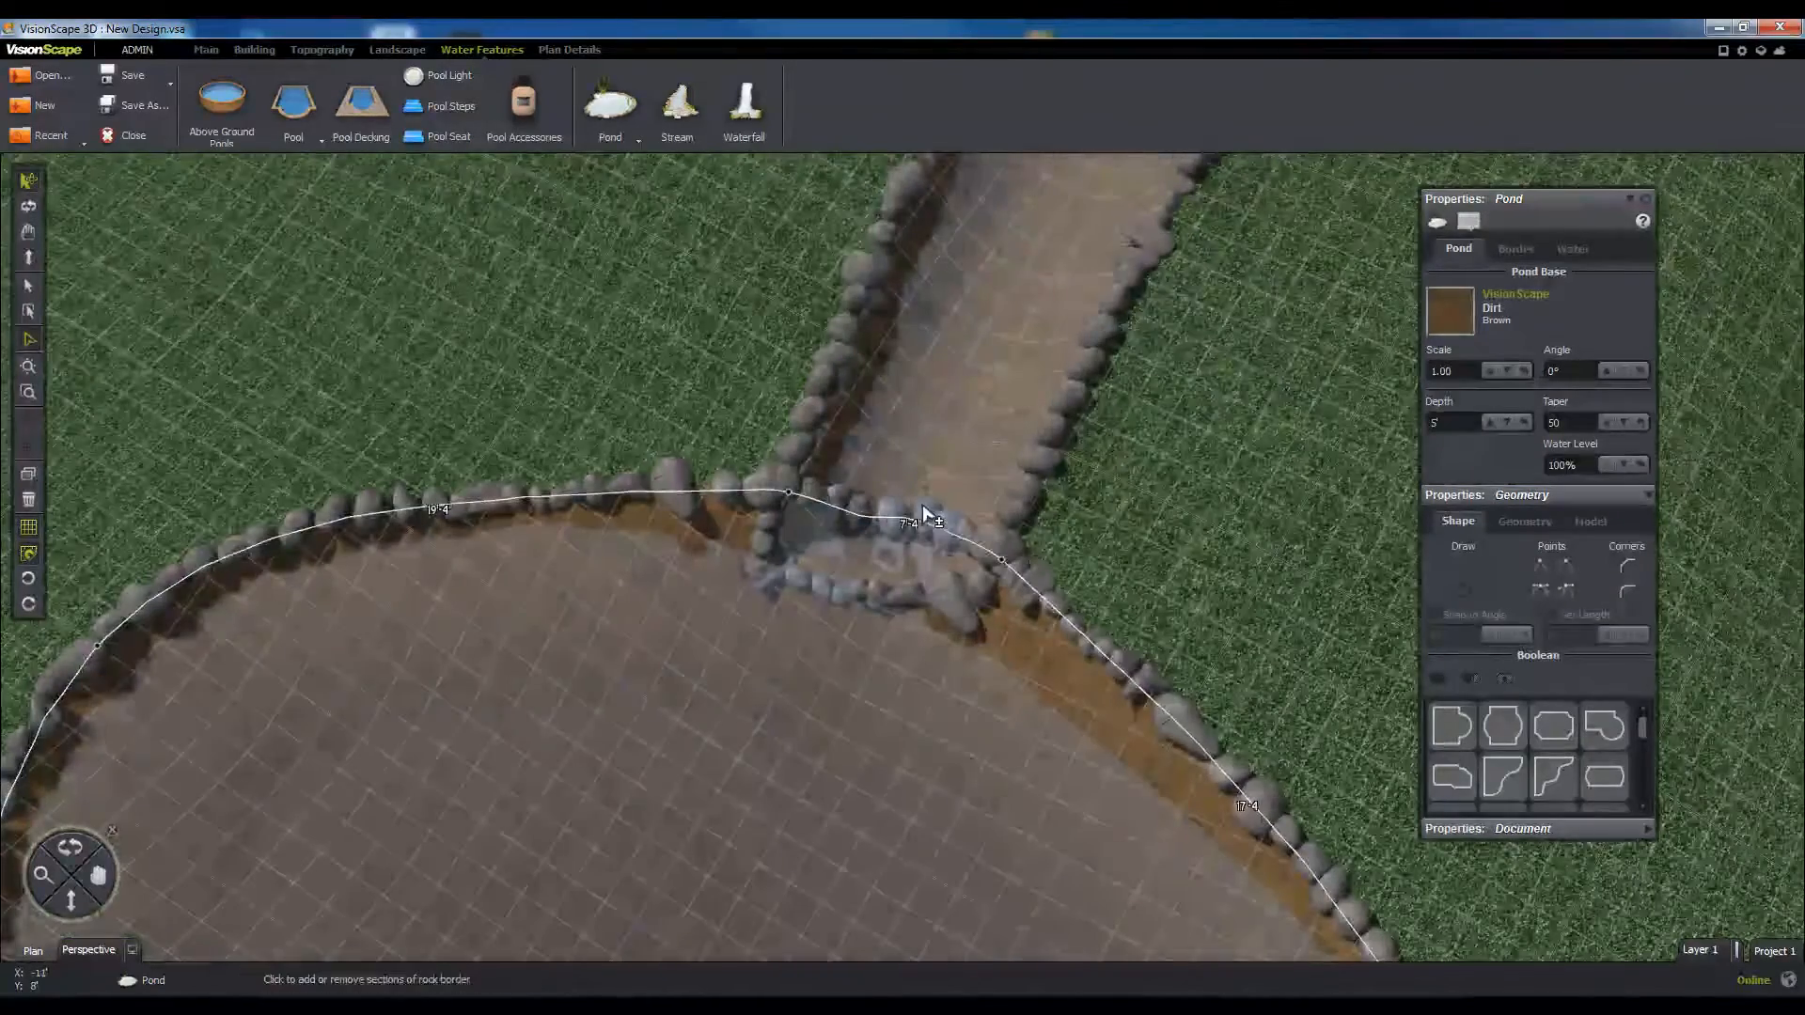
left_click(1015, 313)
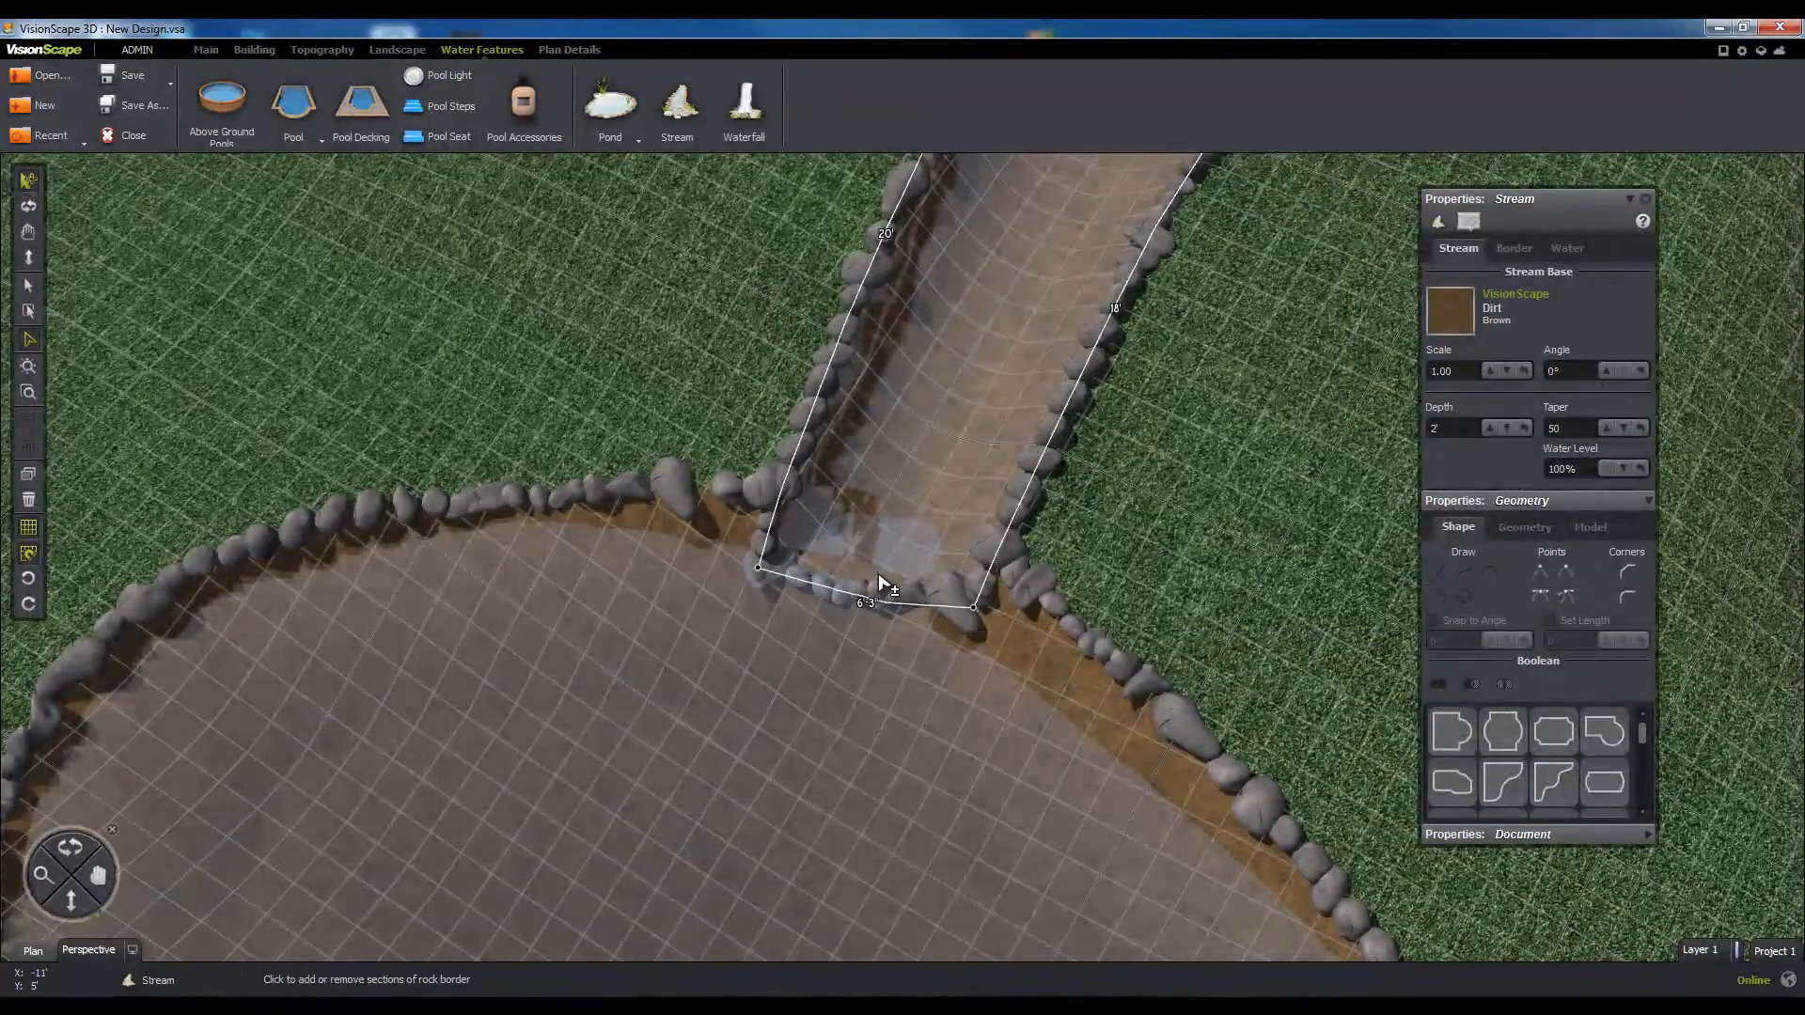
left_click_drag(758, 570, 763, 558)
left_click(620, 329)
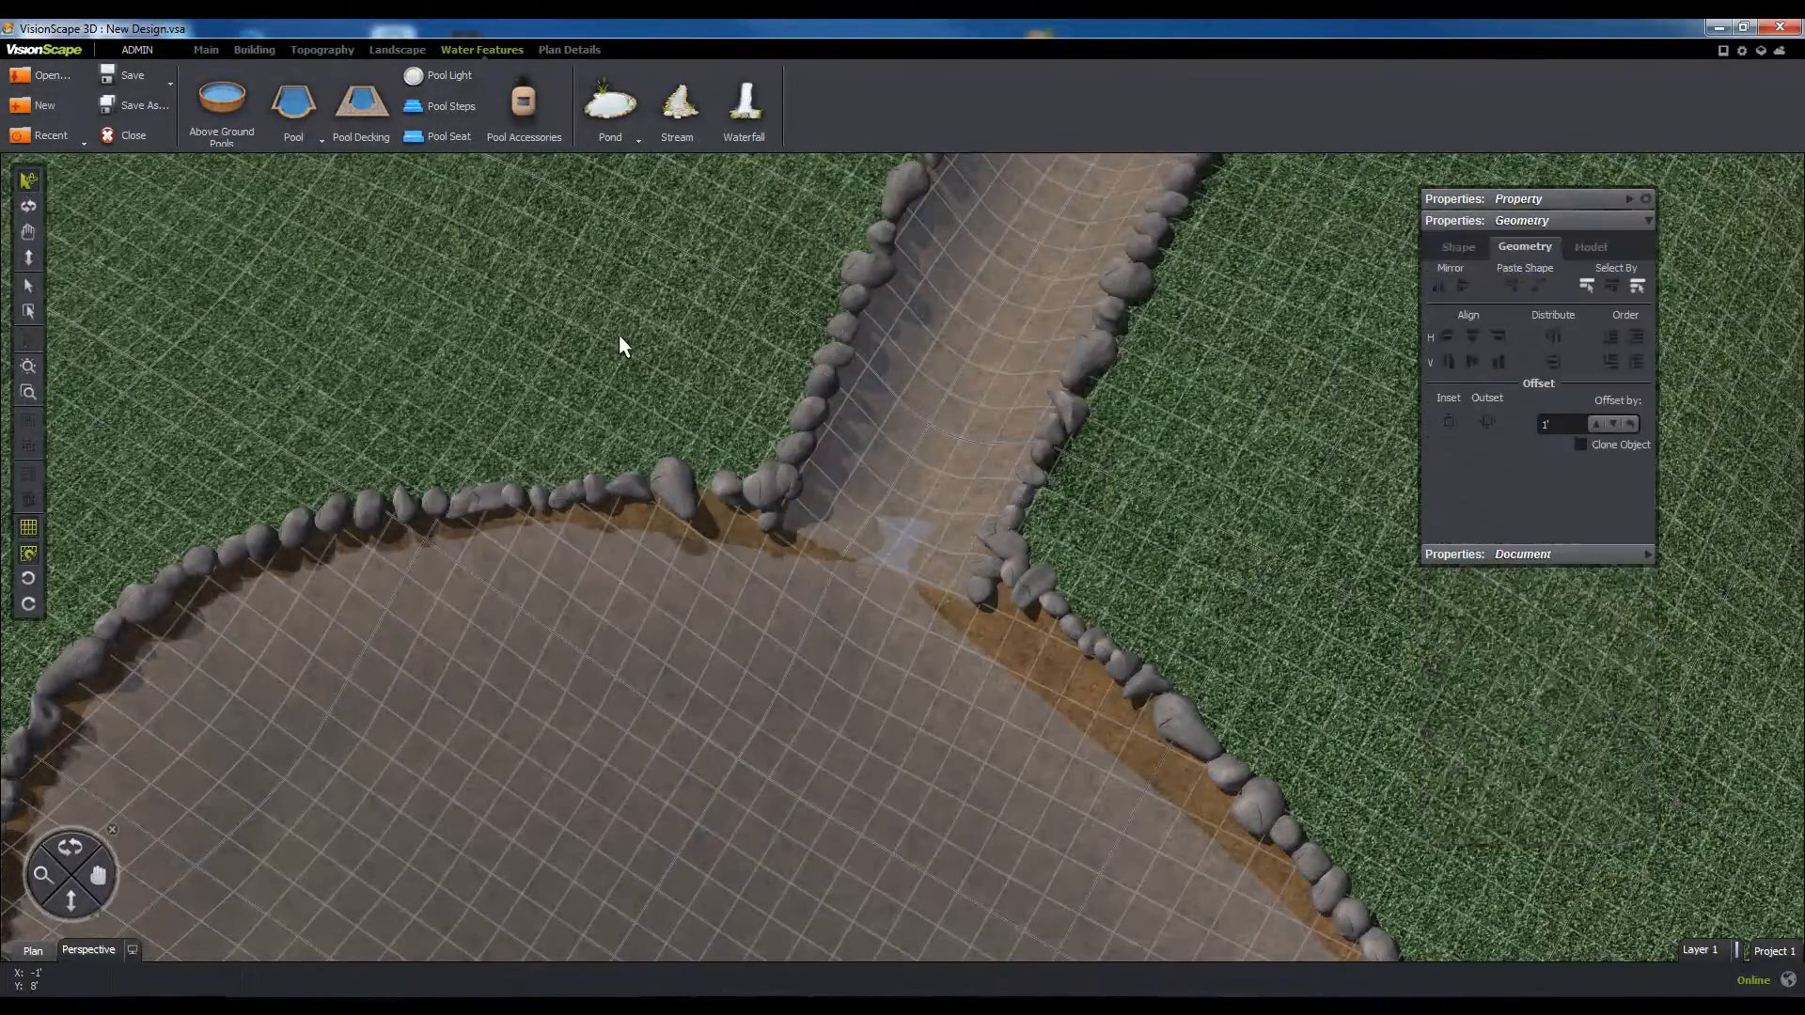
scroll(631, 350, "down", 5)
scroll(1336, 662, "down", 3)
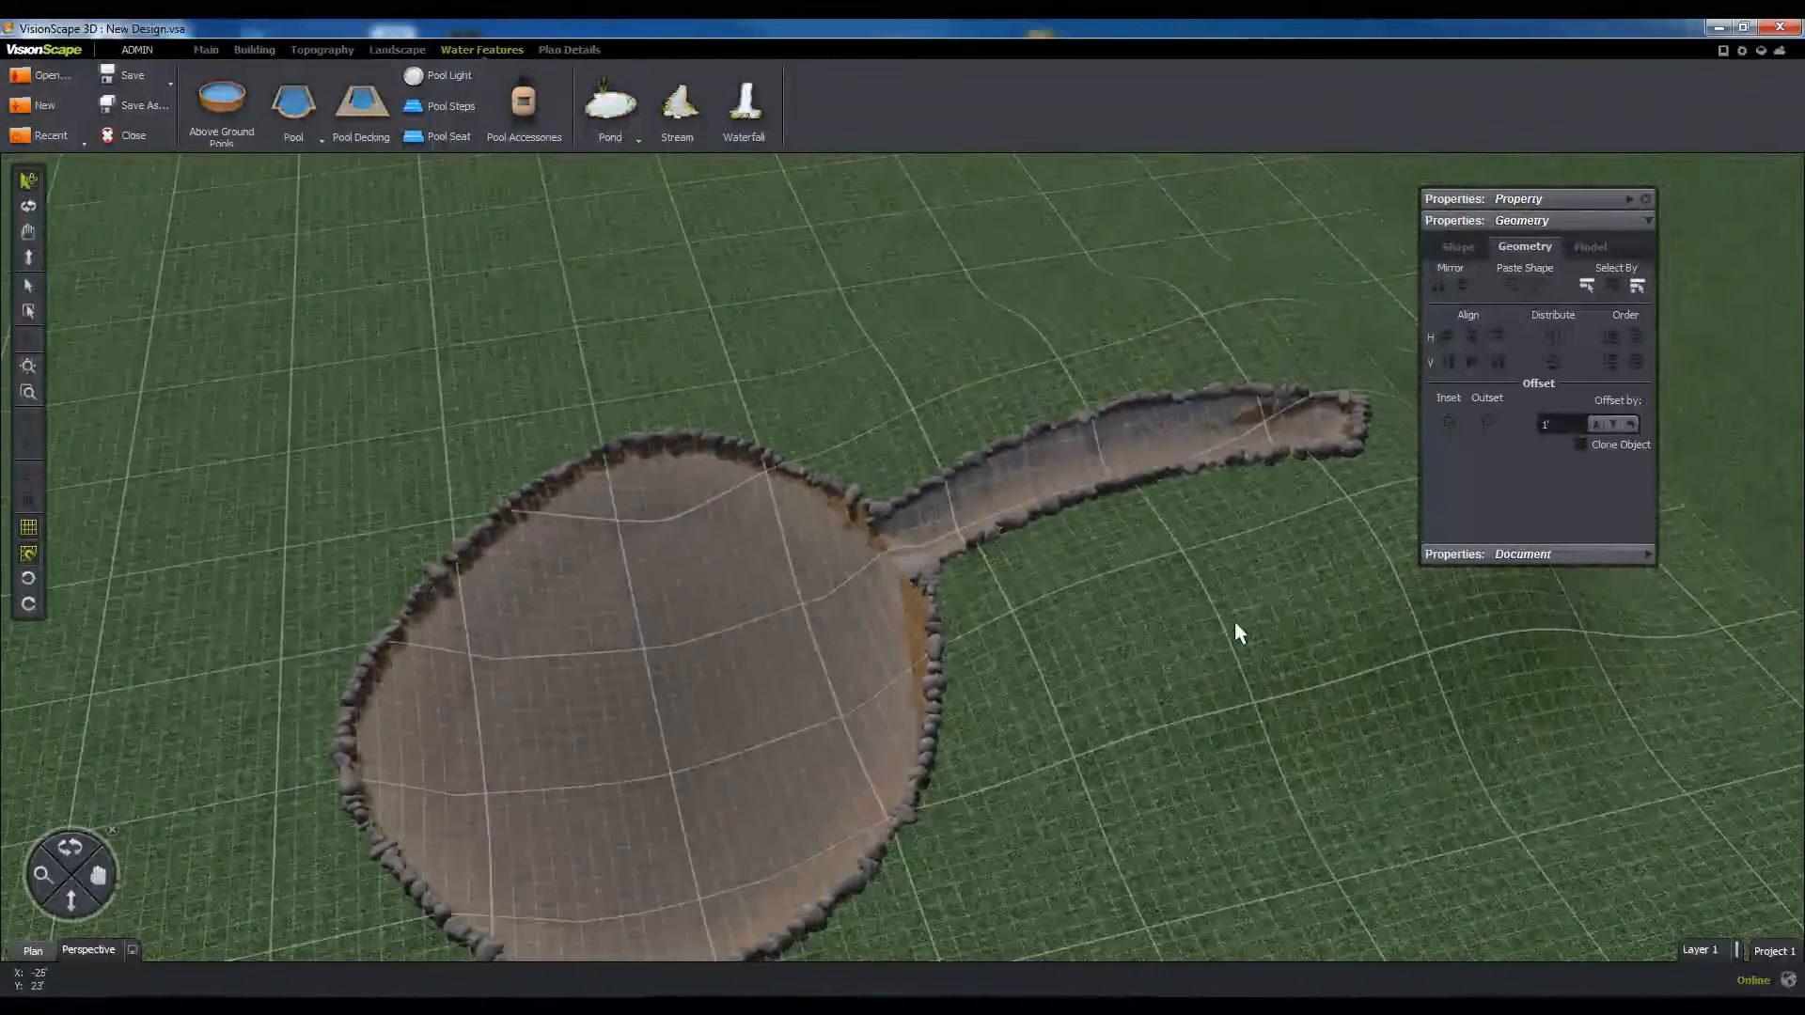
left_click(1167, 448)
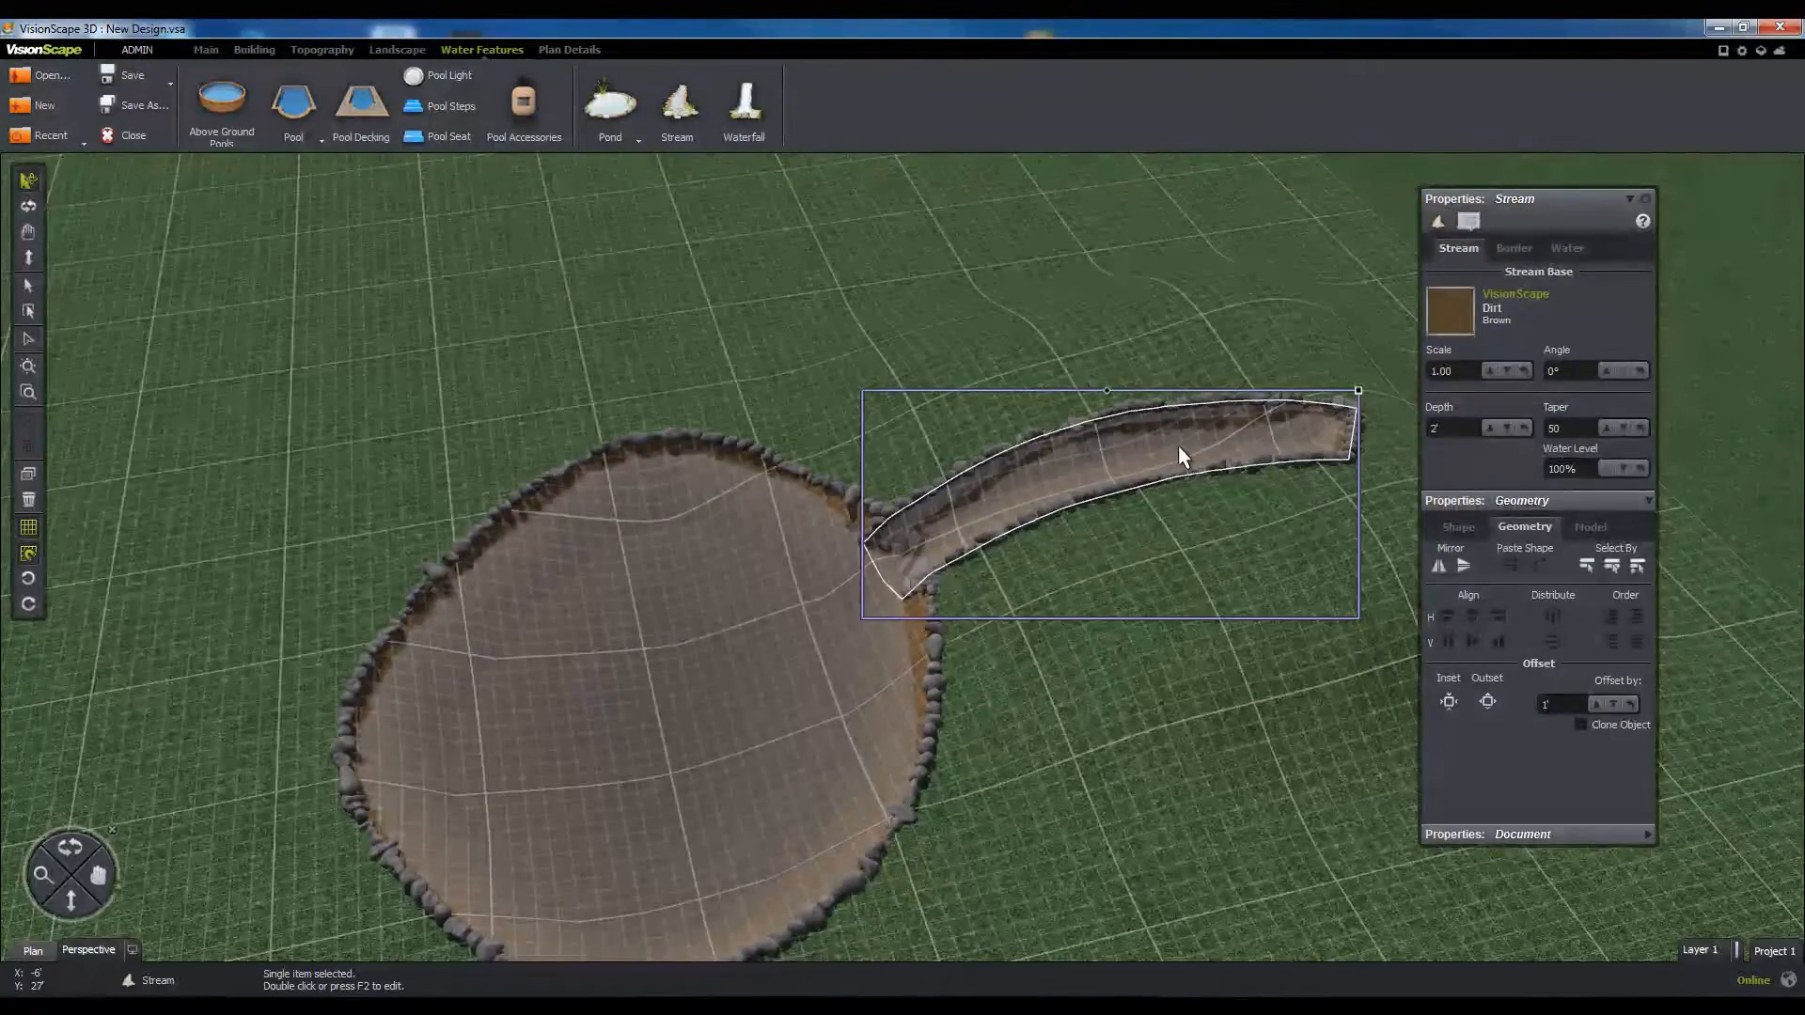
left_click(1245, 810)
scroll(1212, 808, "down", 3)
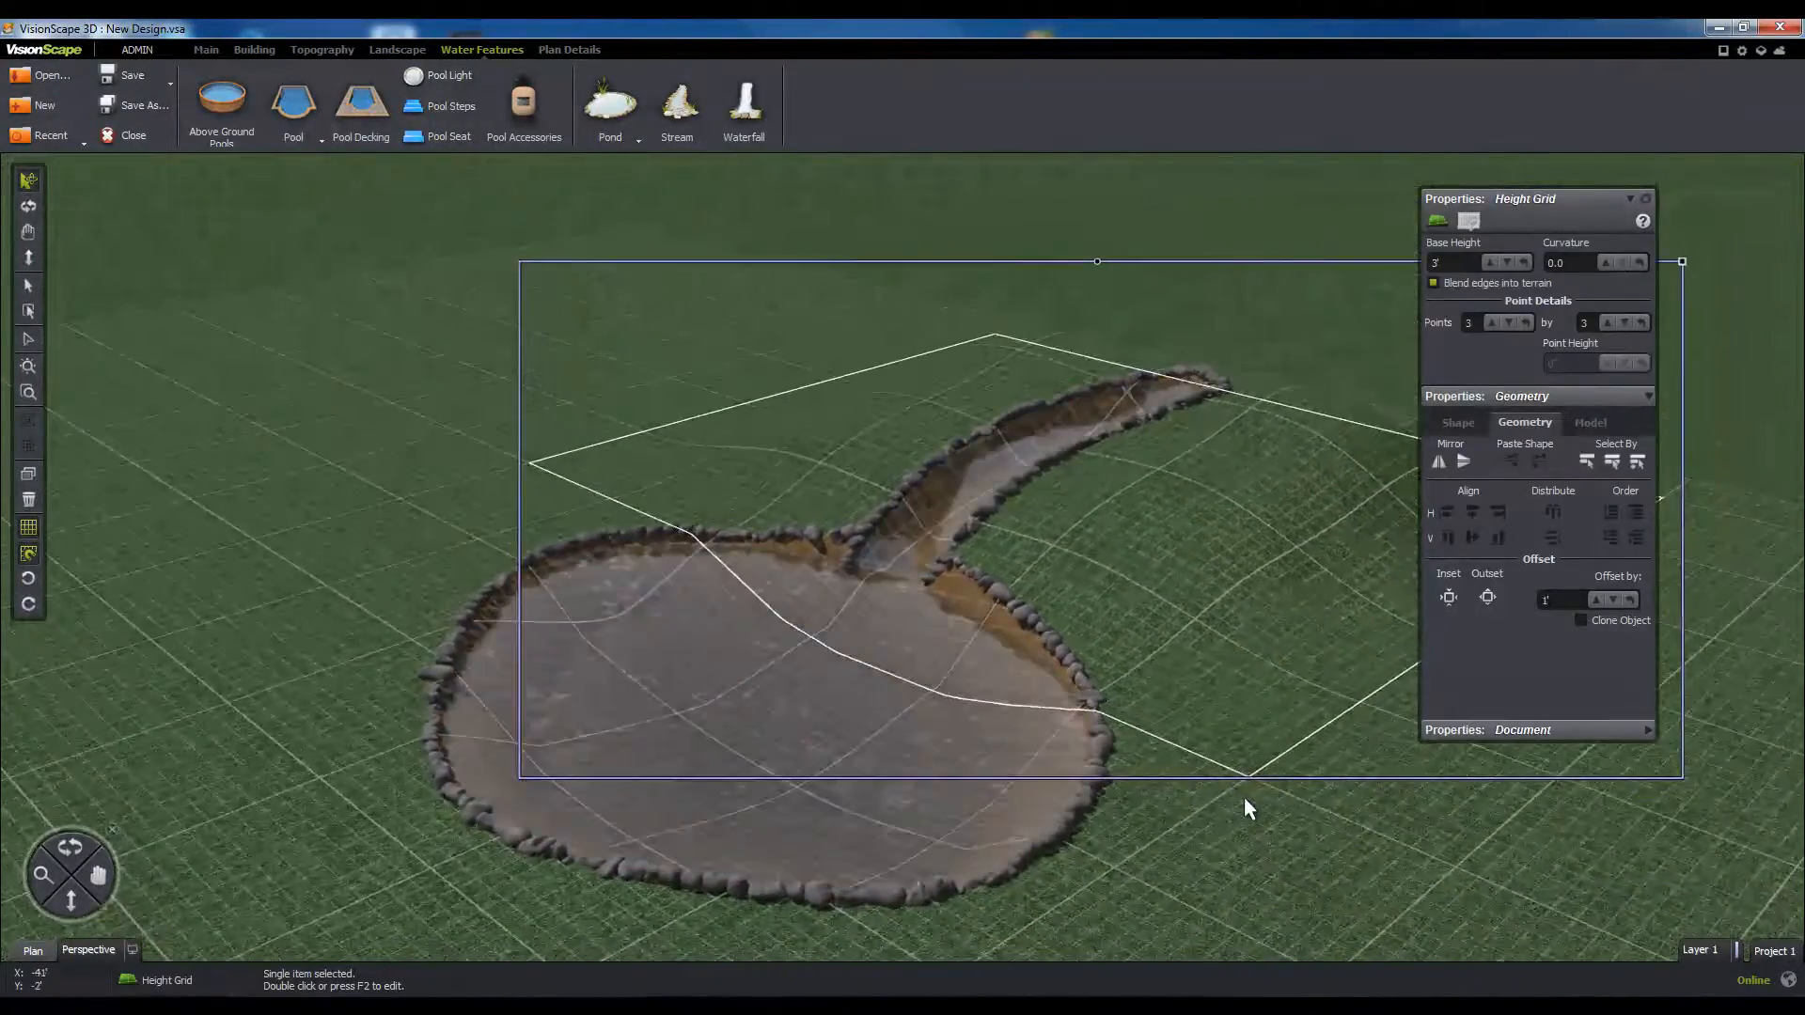
scroll(949, 580, "up", 4)
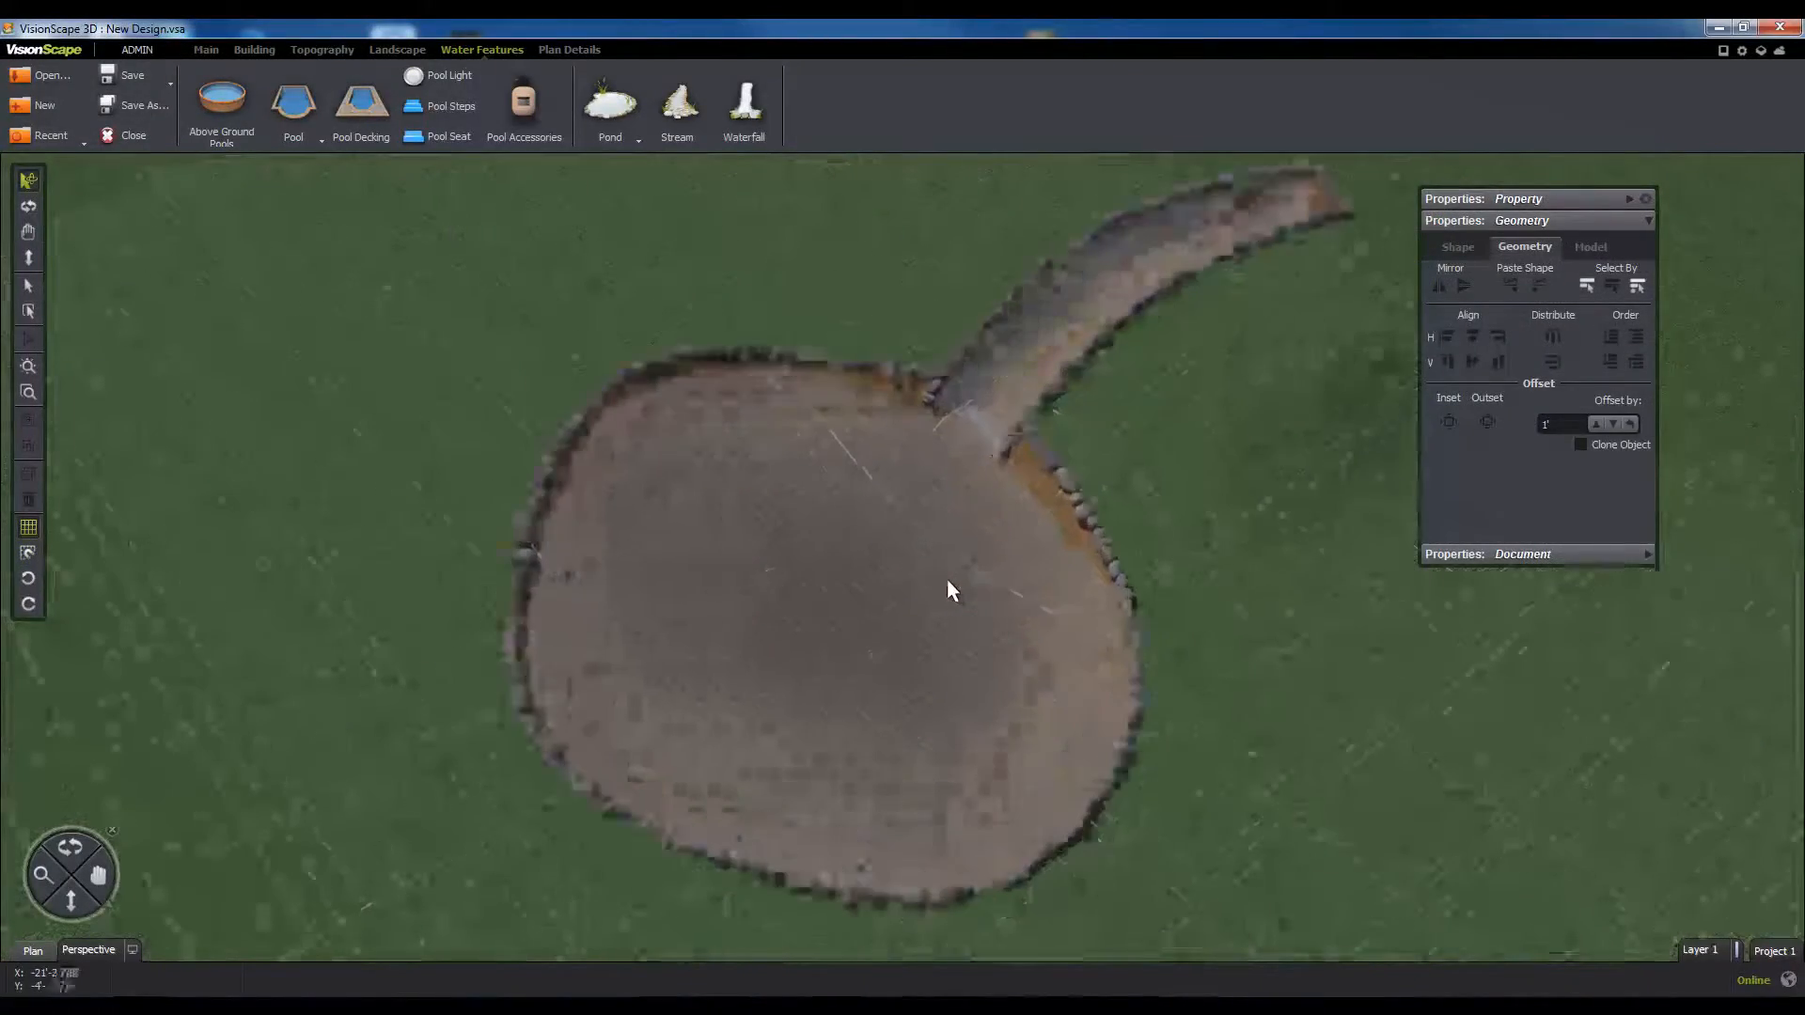
Step: Change the pond's base material from the catalogue to Gravel, Onyx Black
left_click(937, 593)
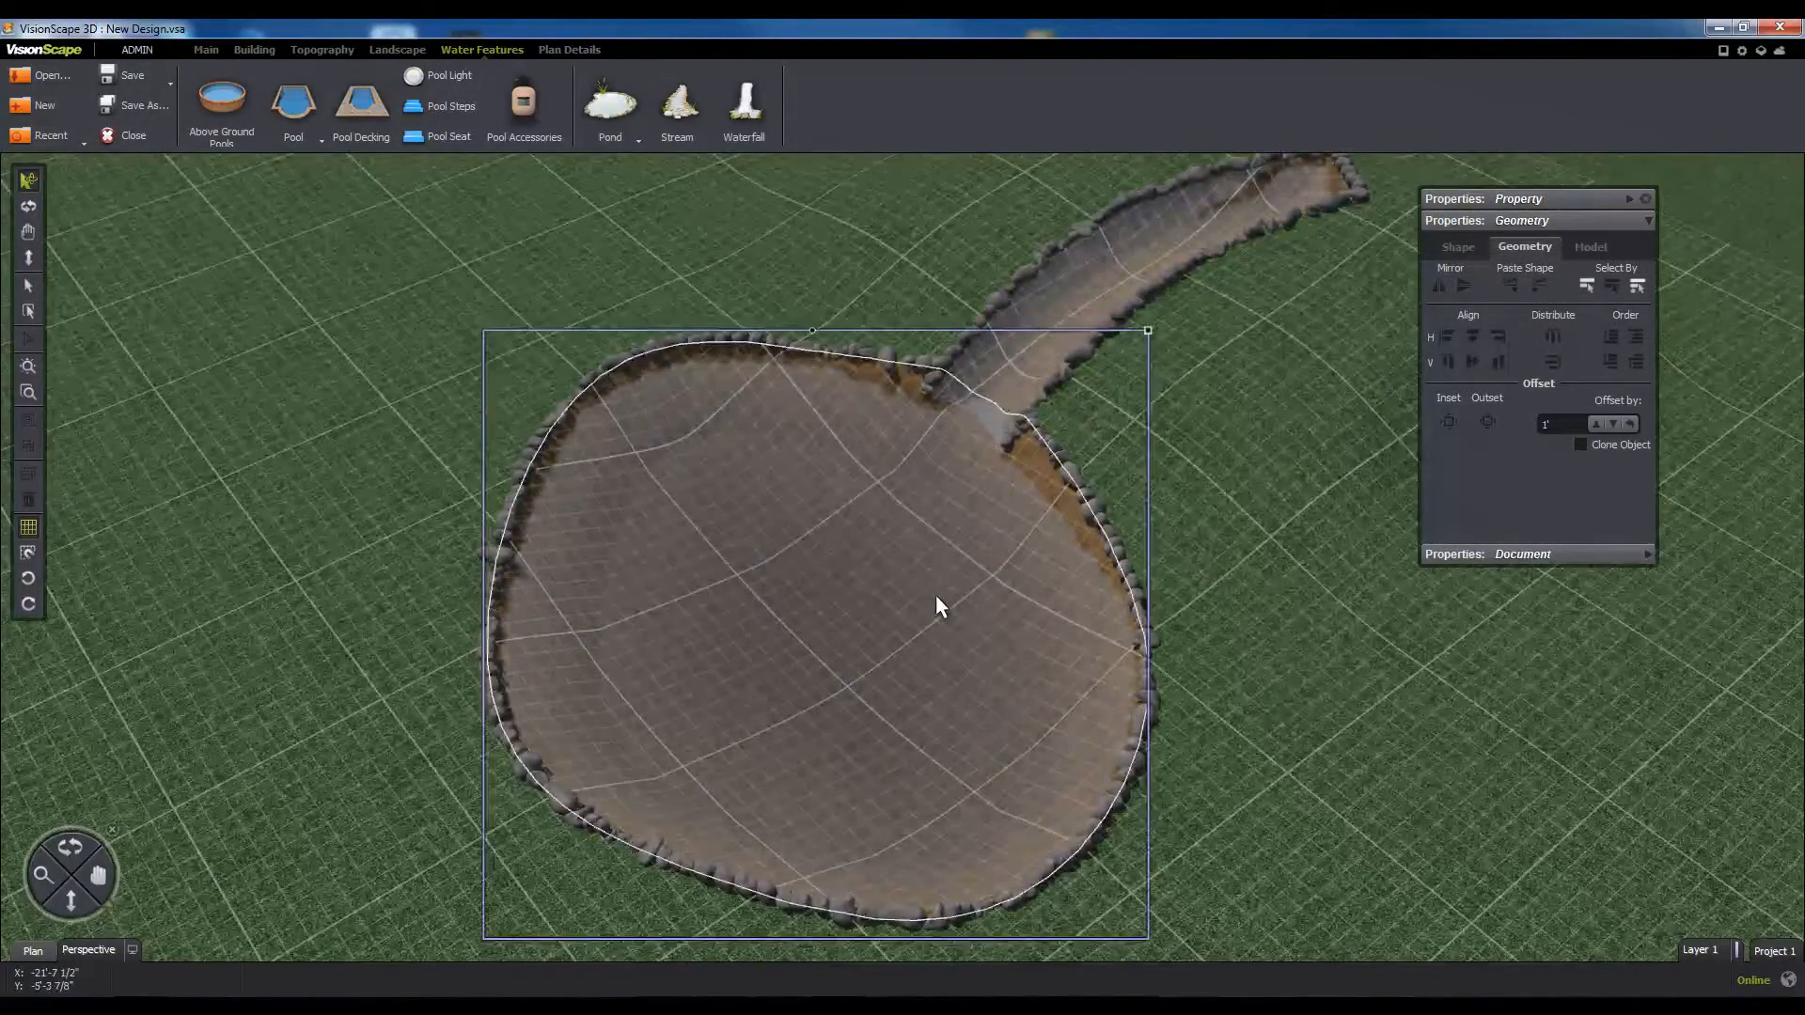
left_click(1441, 321)
left_click(377, 249)
double_click(589, 533)
Step: Change the stream's base material to the same Gravel, Onyx Black
left_click(1091, 307)
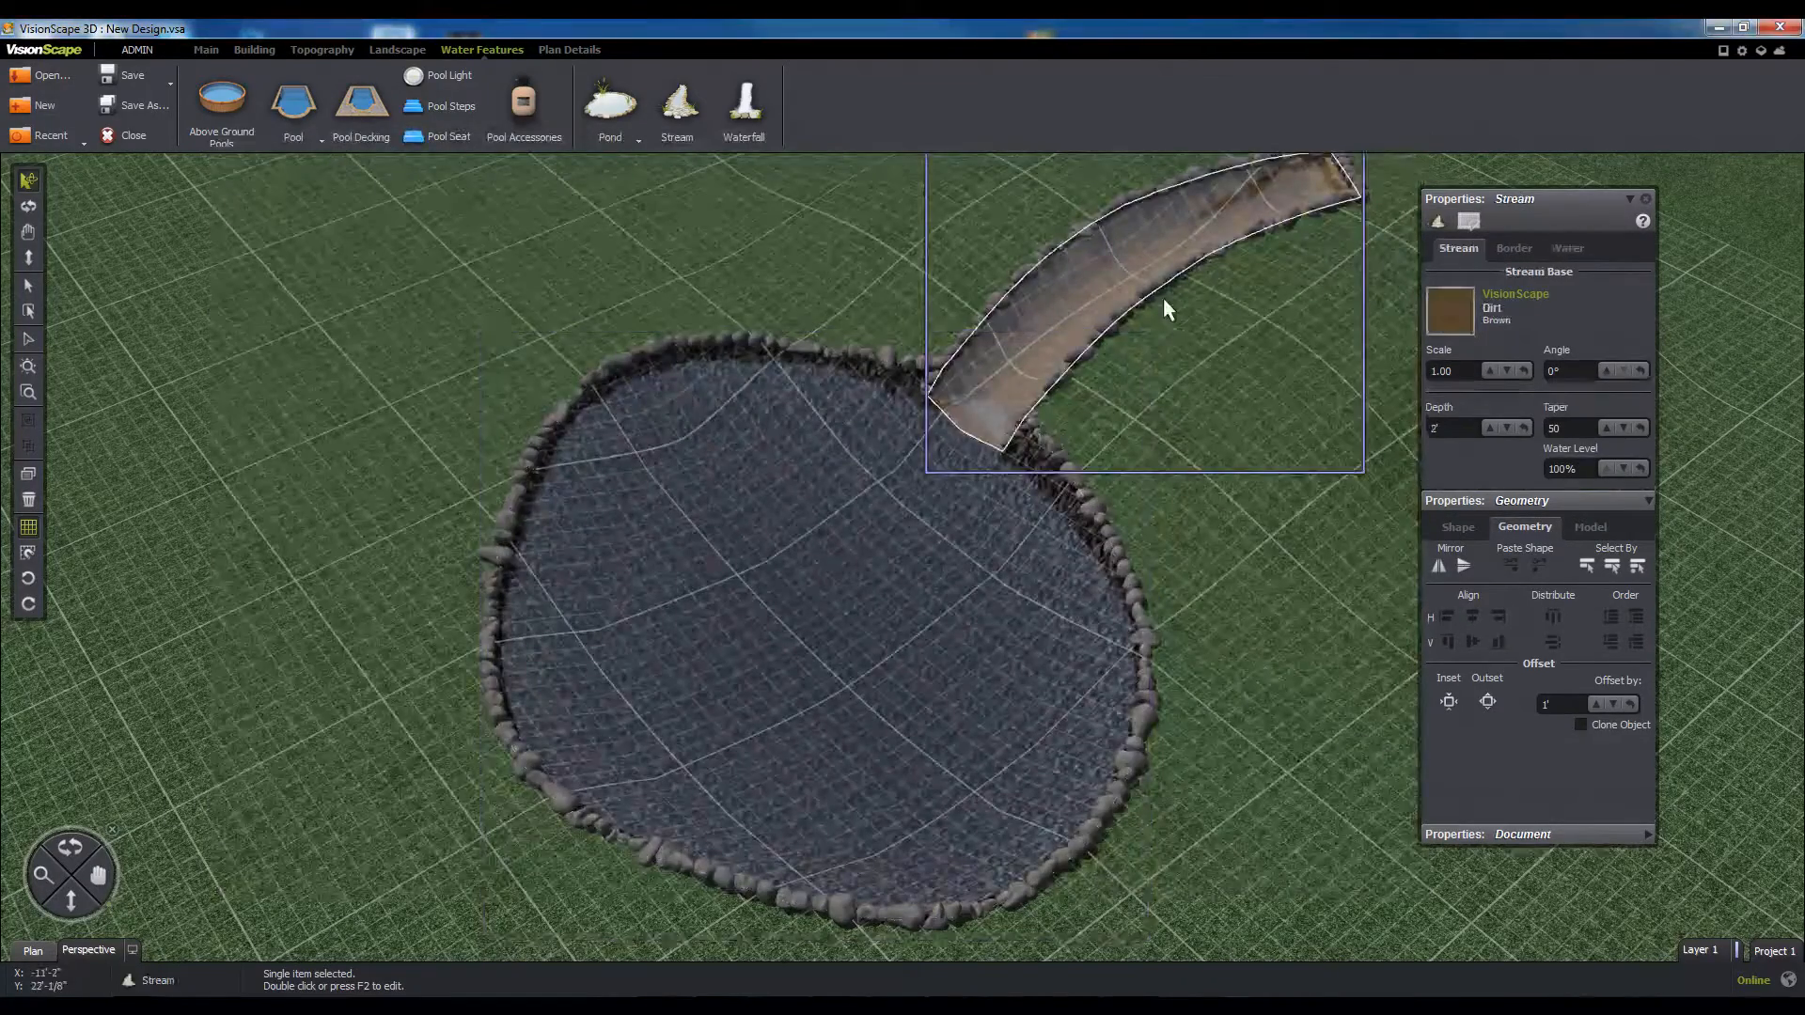
left_click(1449, 311)
left_click(299, 258)
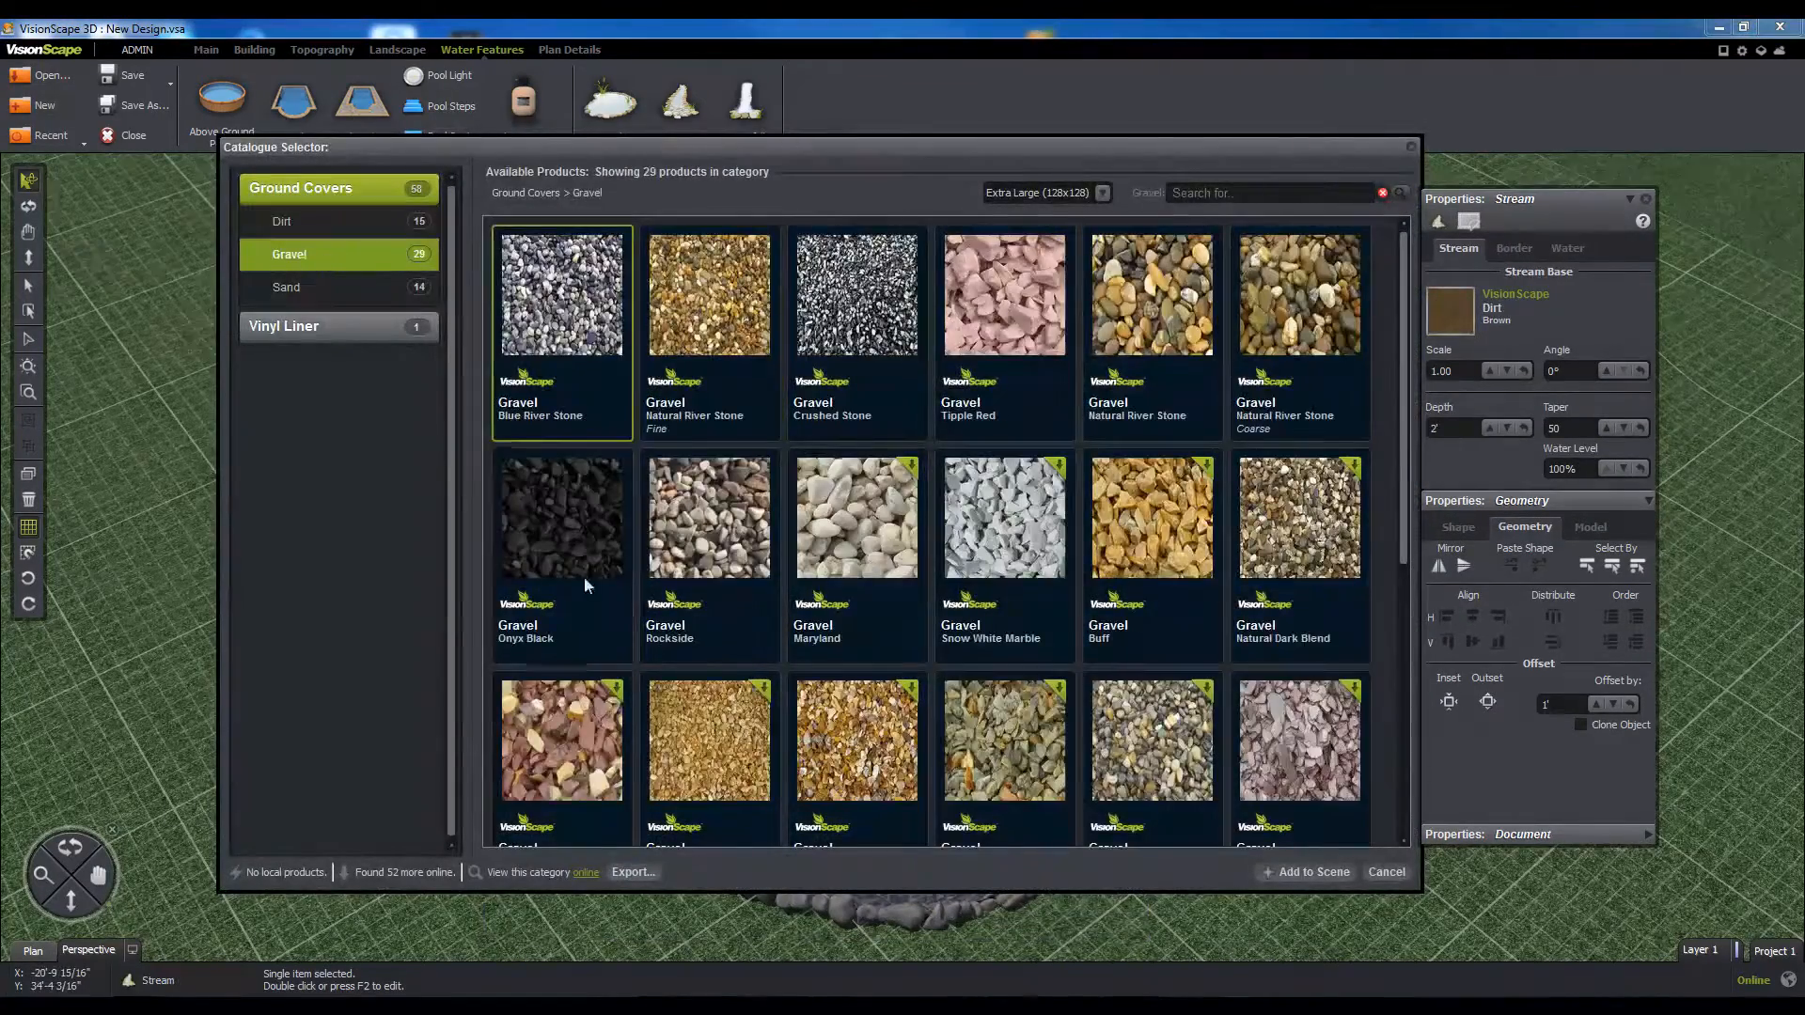
double_click(579, 527)
Step: Try pond depths of 10' and 1'
middle_click_drag(344, 583, 352, 568)
scroll(778, 600, "up", 1)
scroll(790, 606, "up", 2)
left_click(811, 603)
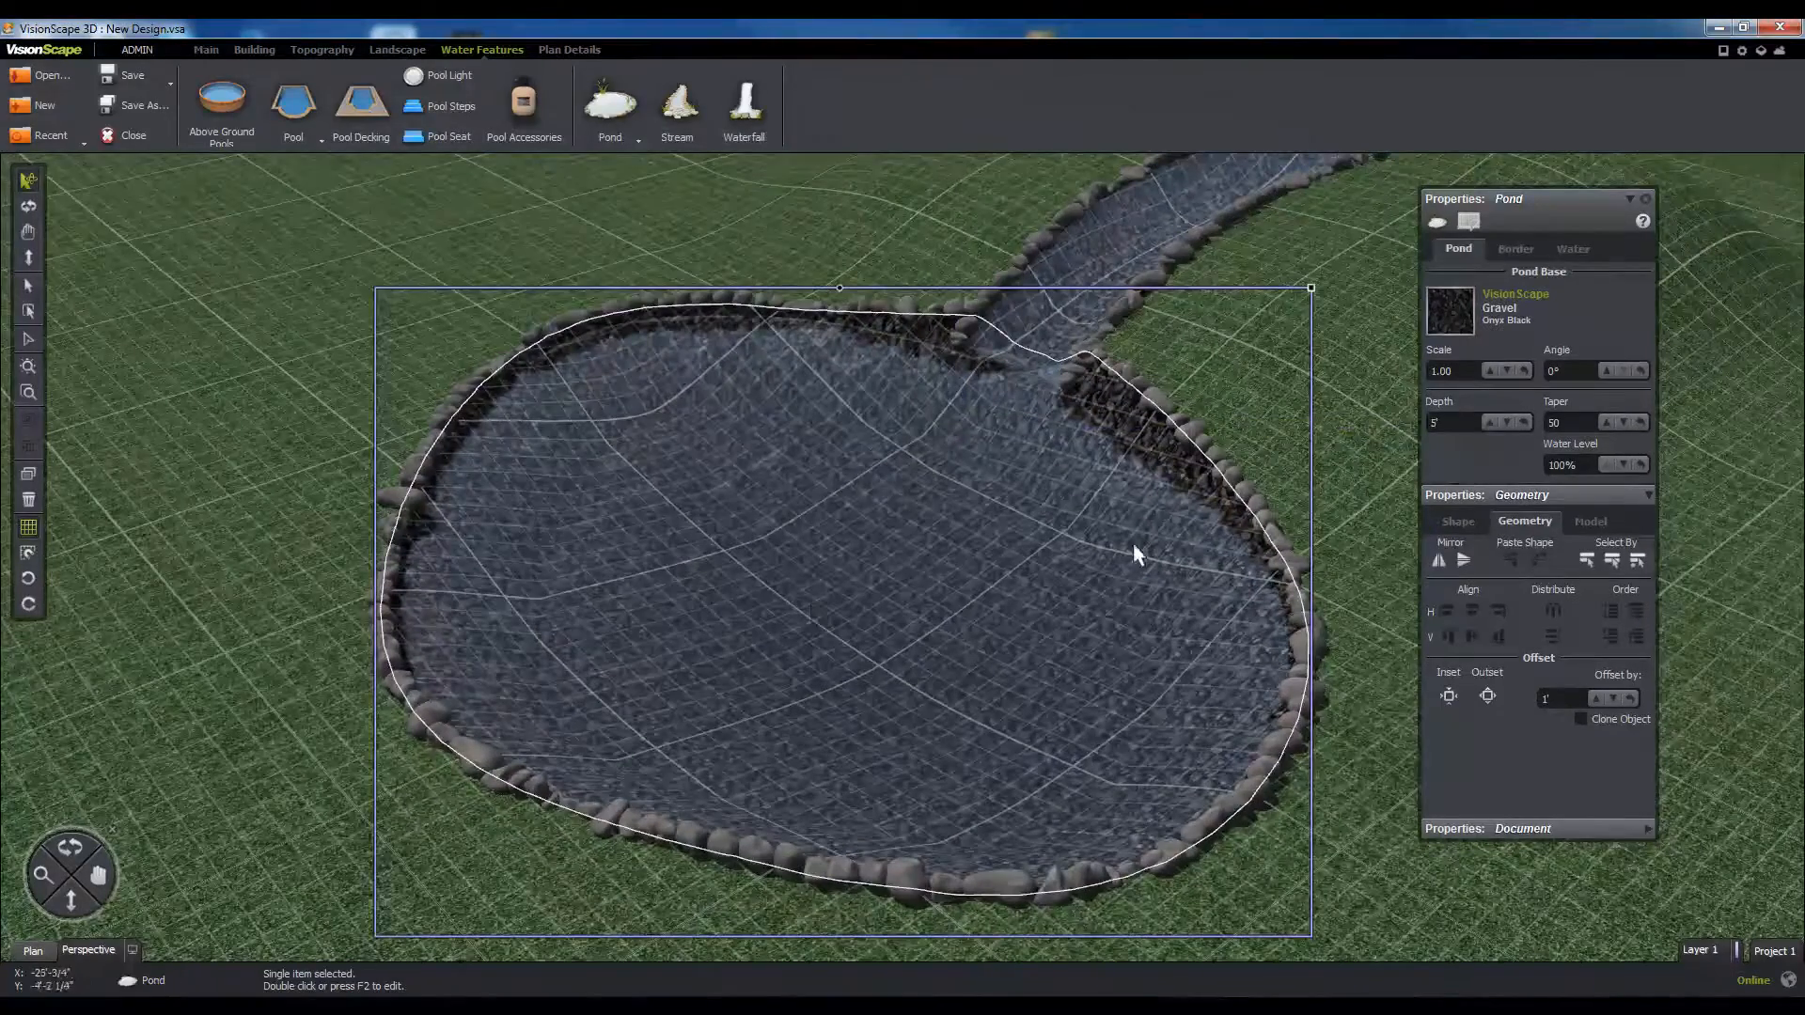
left_click_drag(1453, 422, 1421, 426)
type("10")
key("Return")
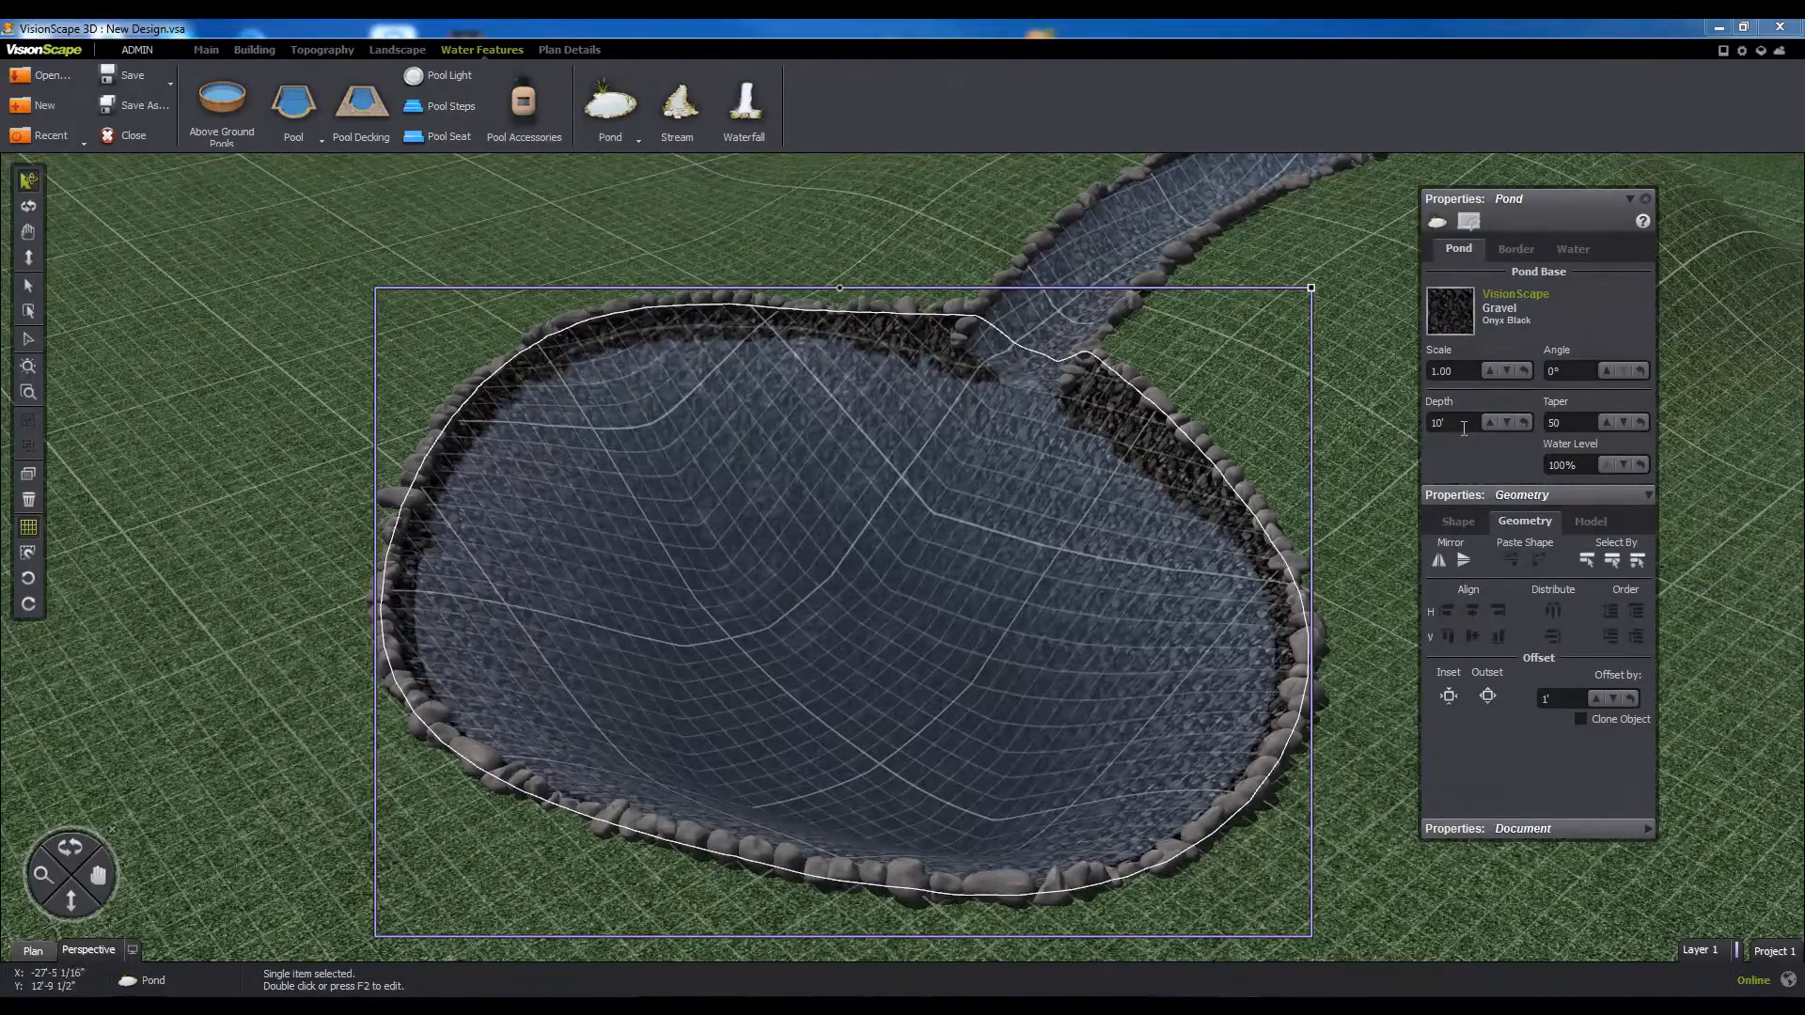
type("1")
key("Return")
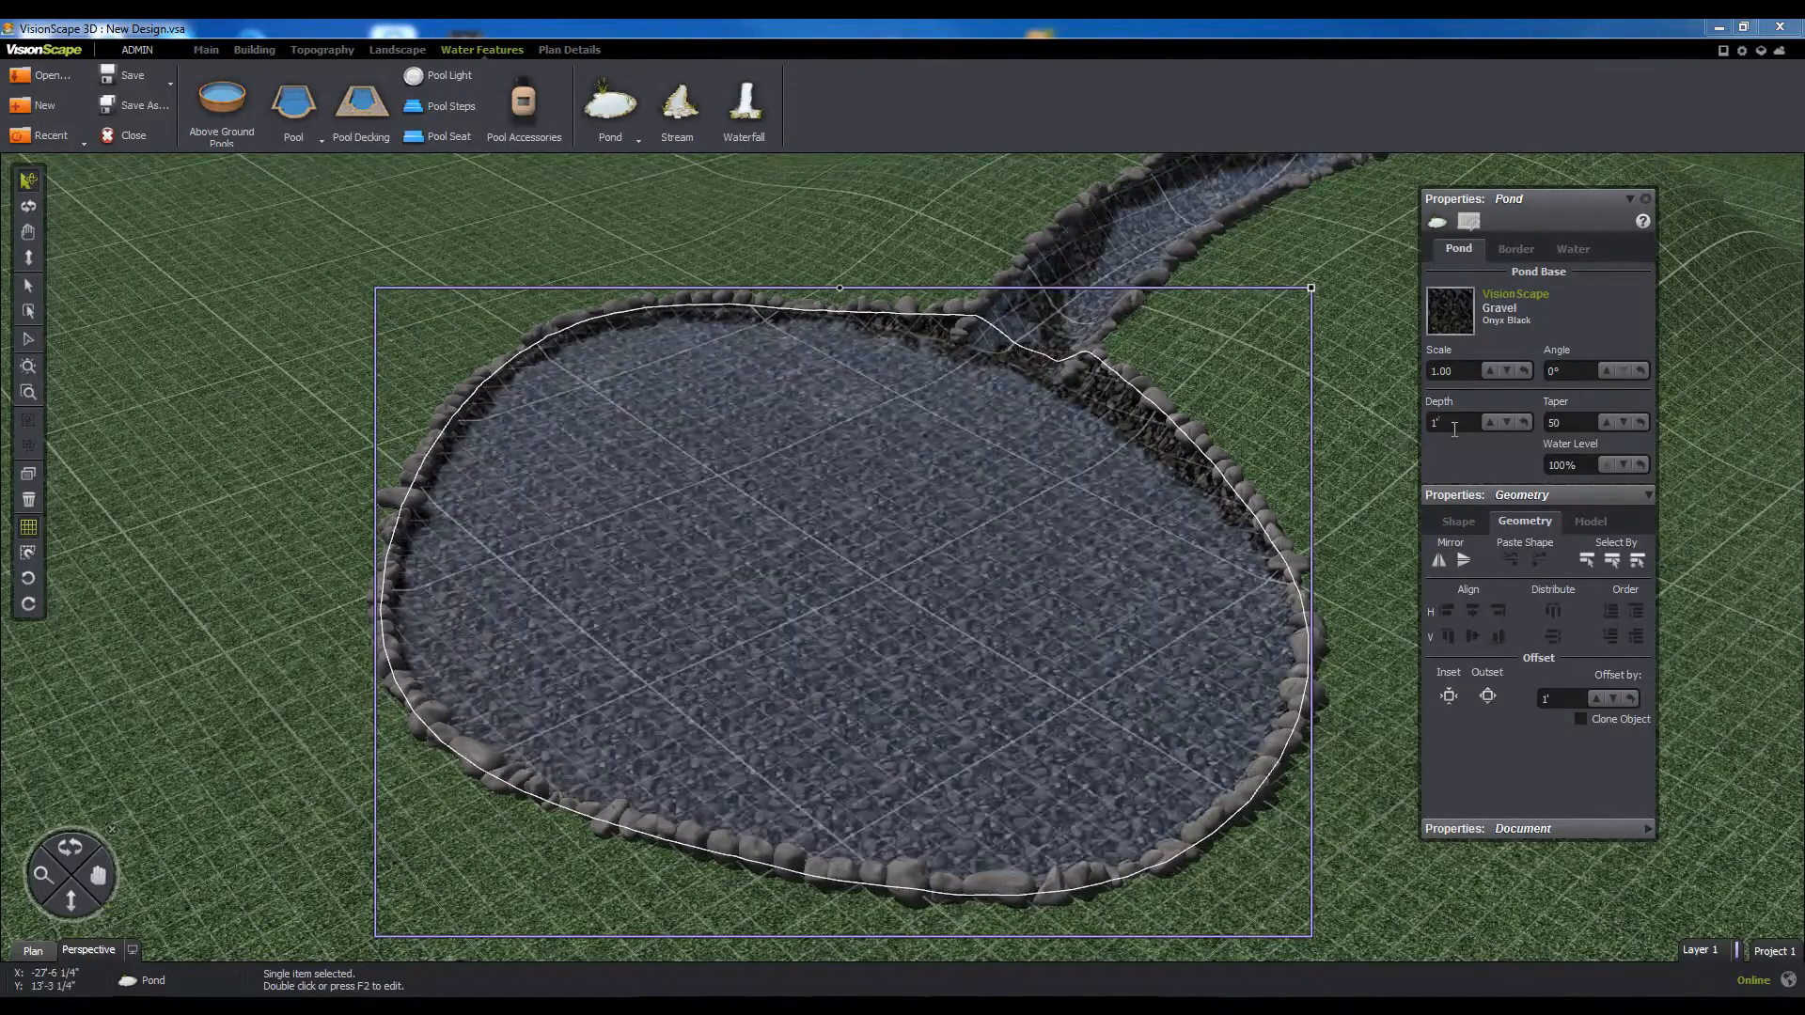
Step: Set the pond's depth to 5' and its taper to 100
type("5")
key("Return")
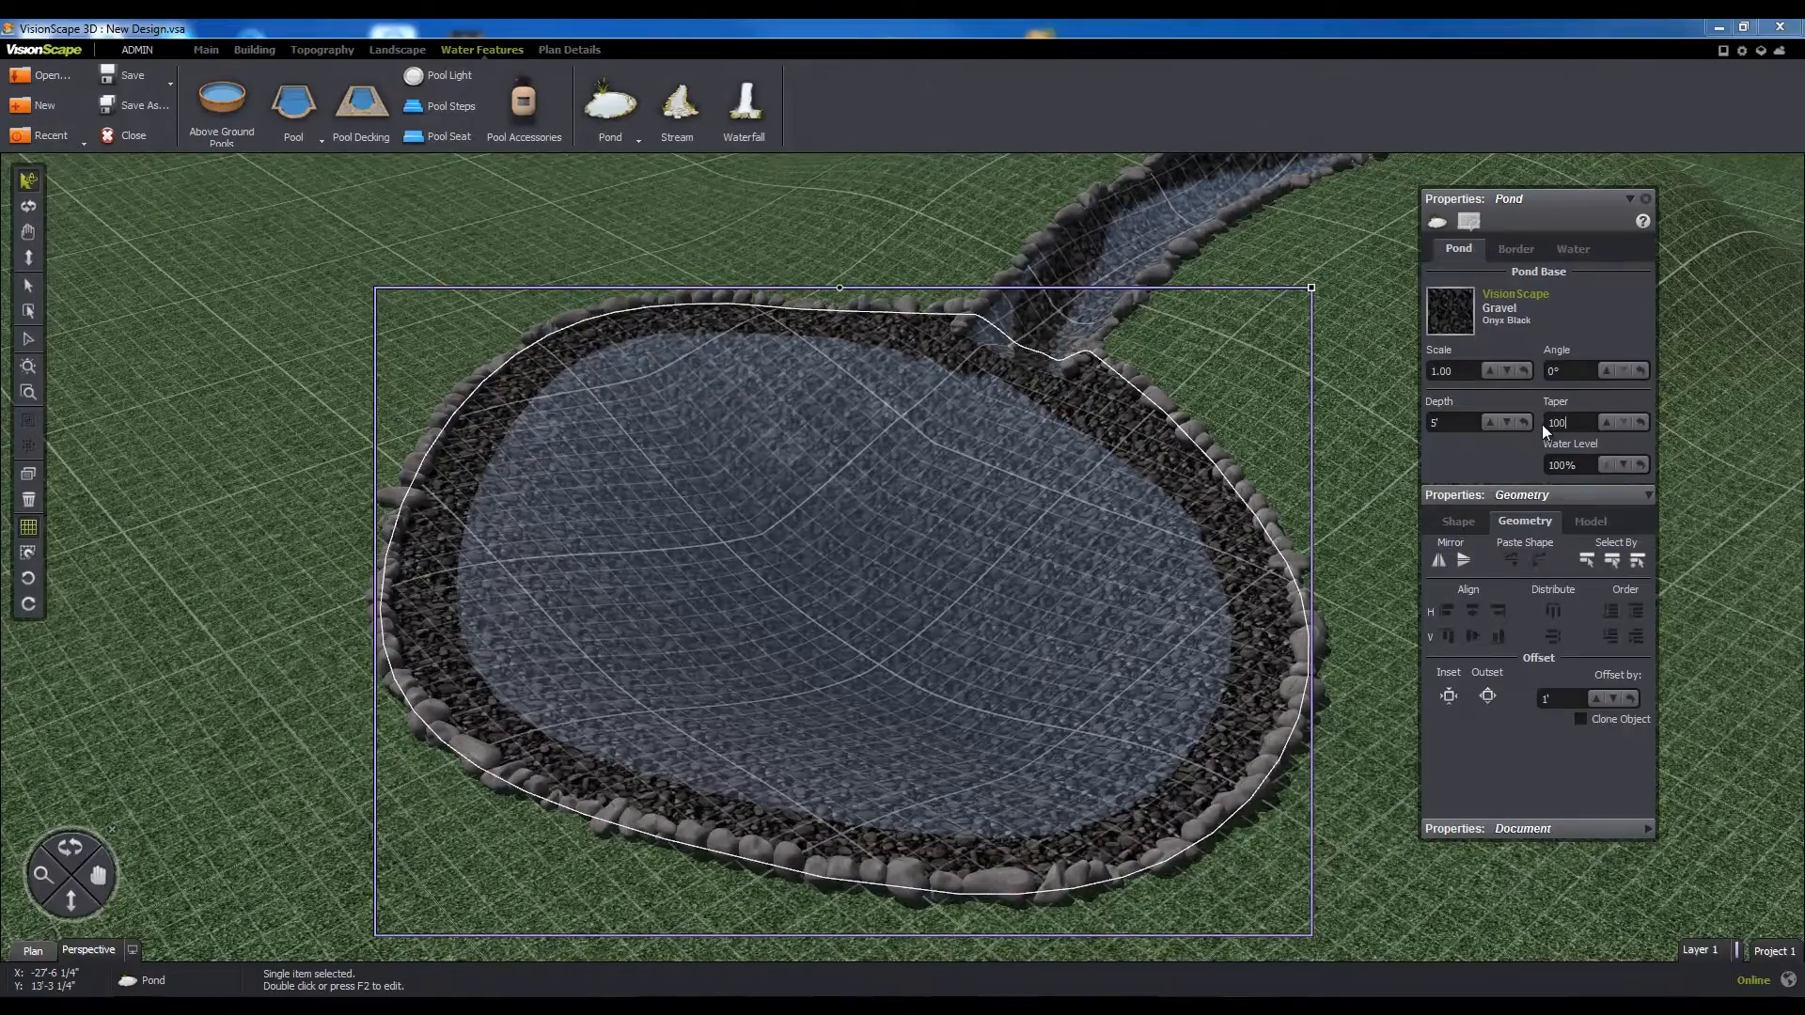
key("Return")
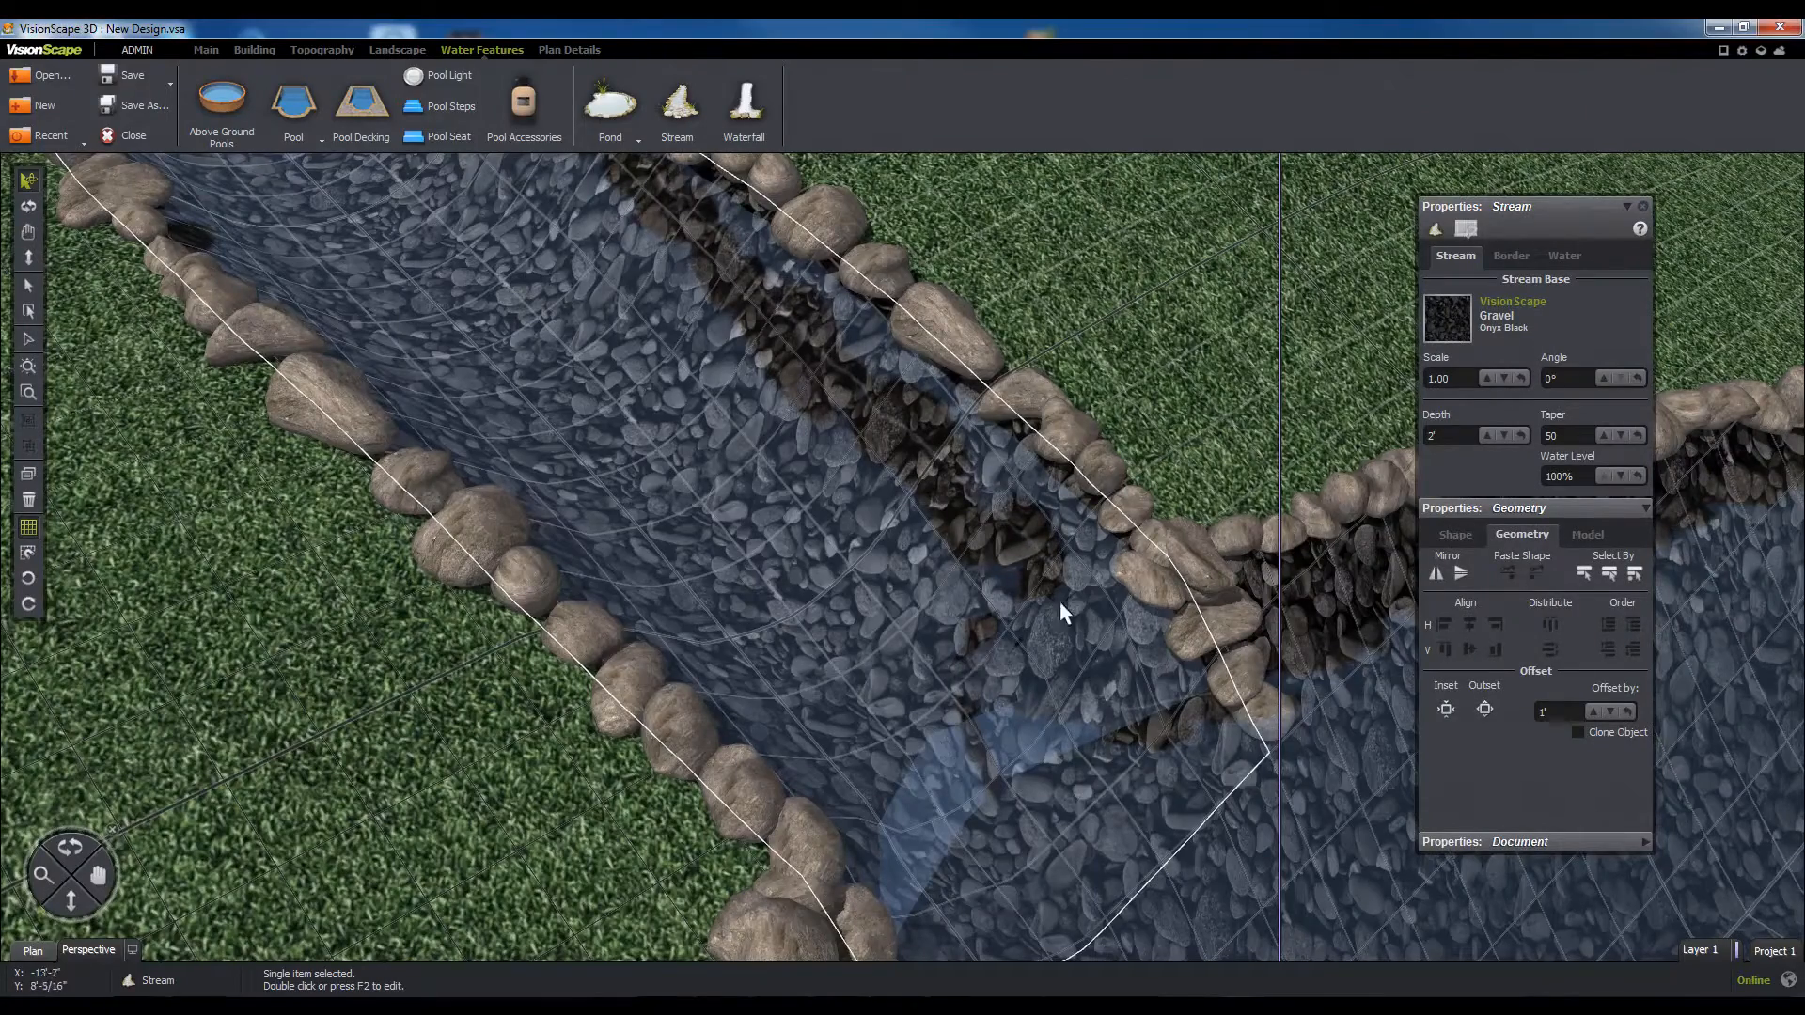
Step: Change the stream border's rock material to Natural Collection Rockery, Graphite
left_click(1520, 262)
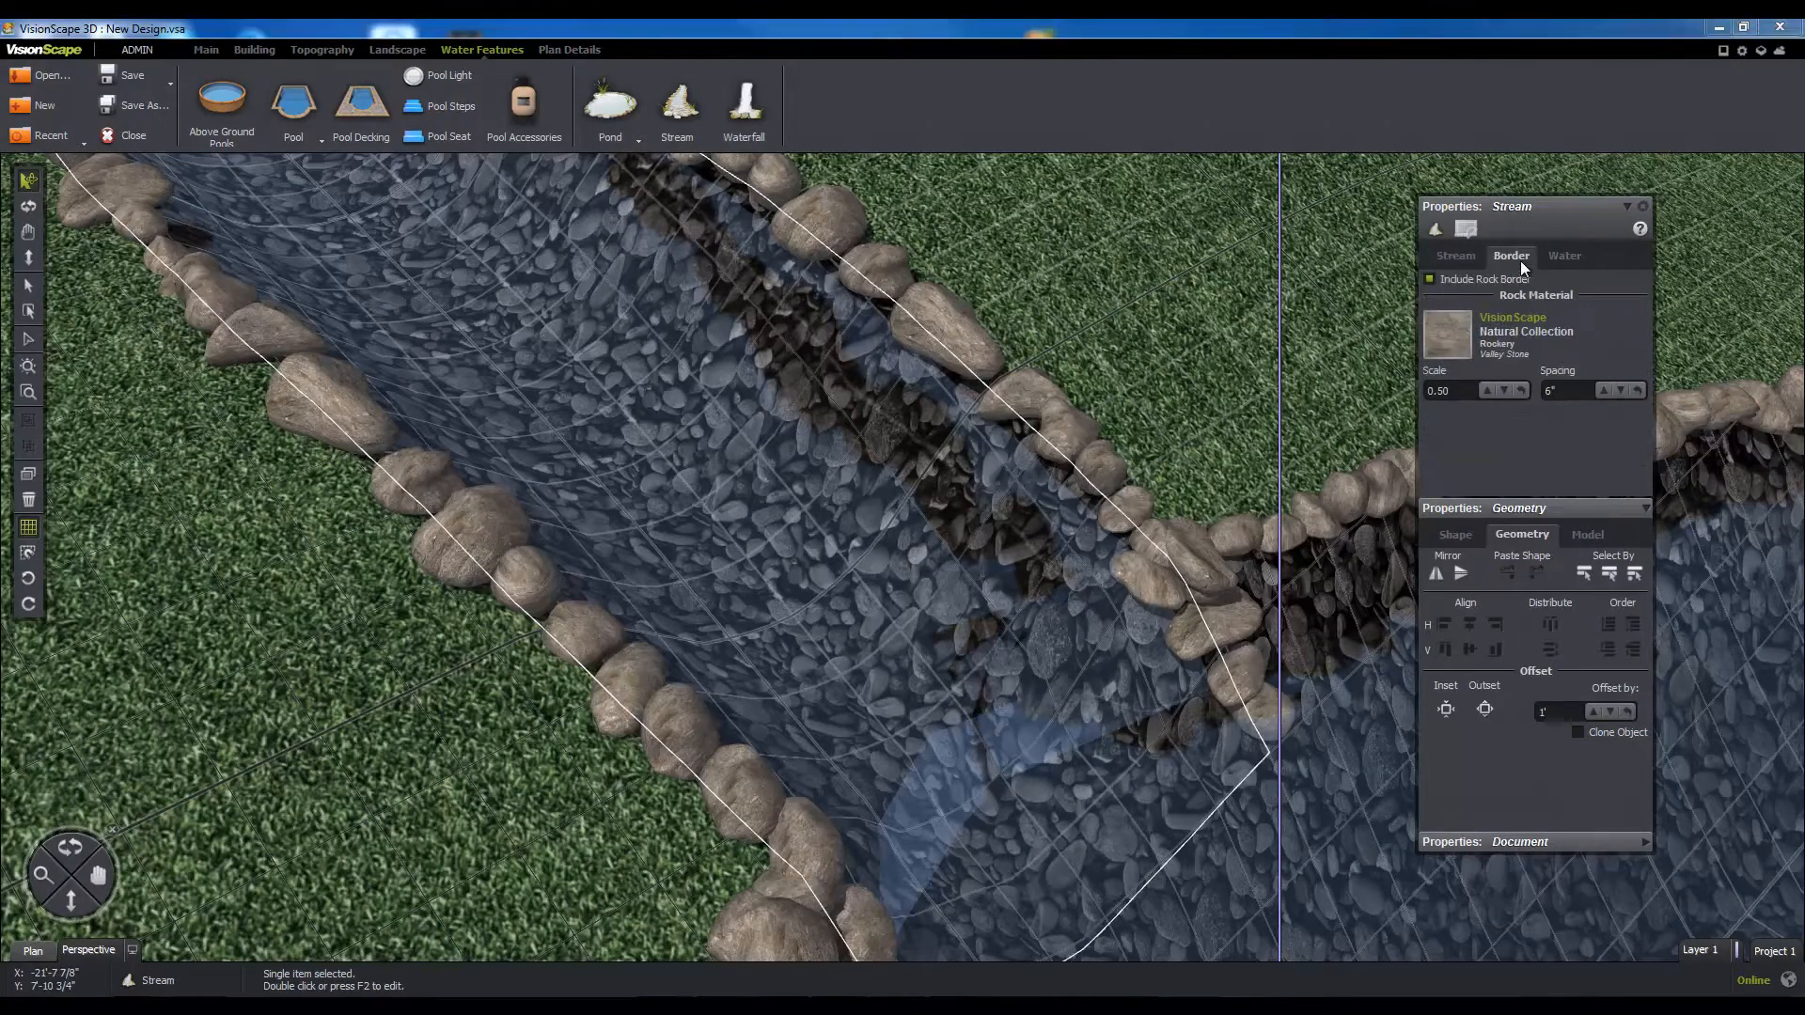
left_click(1451, 346)
double_click(617, 309)
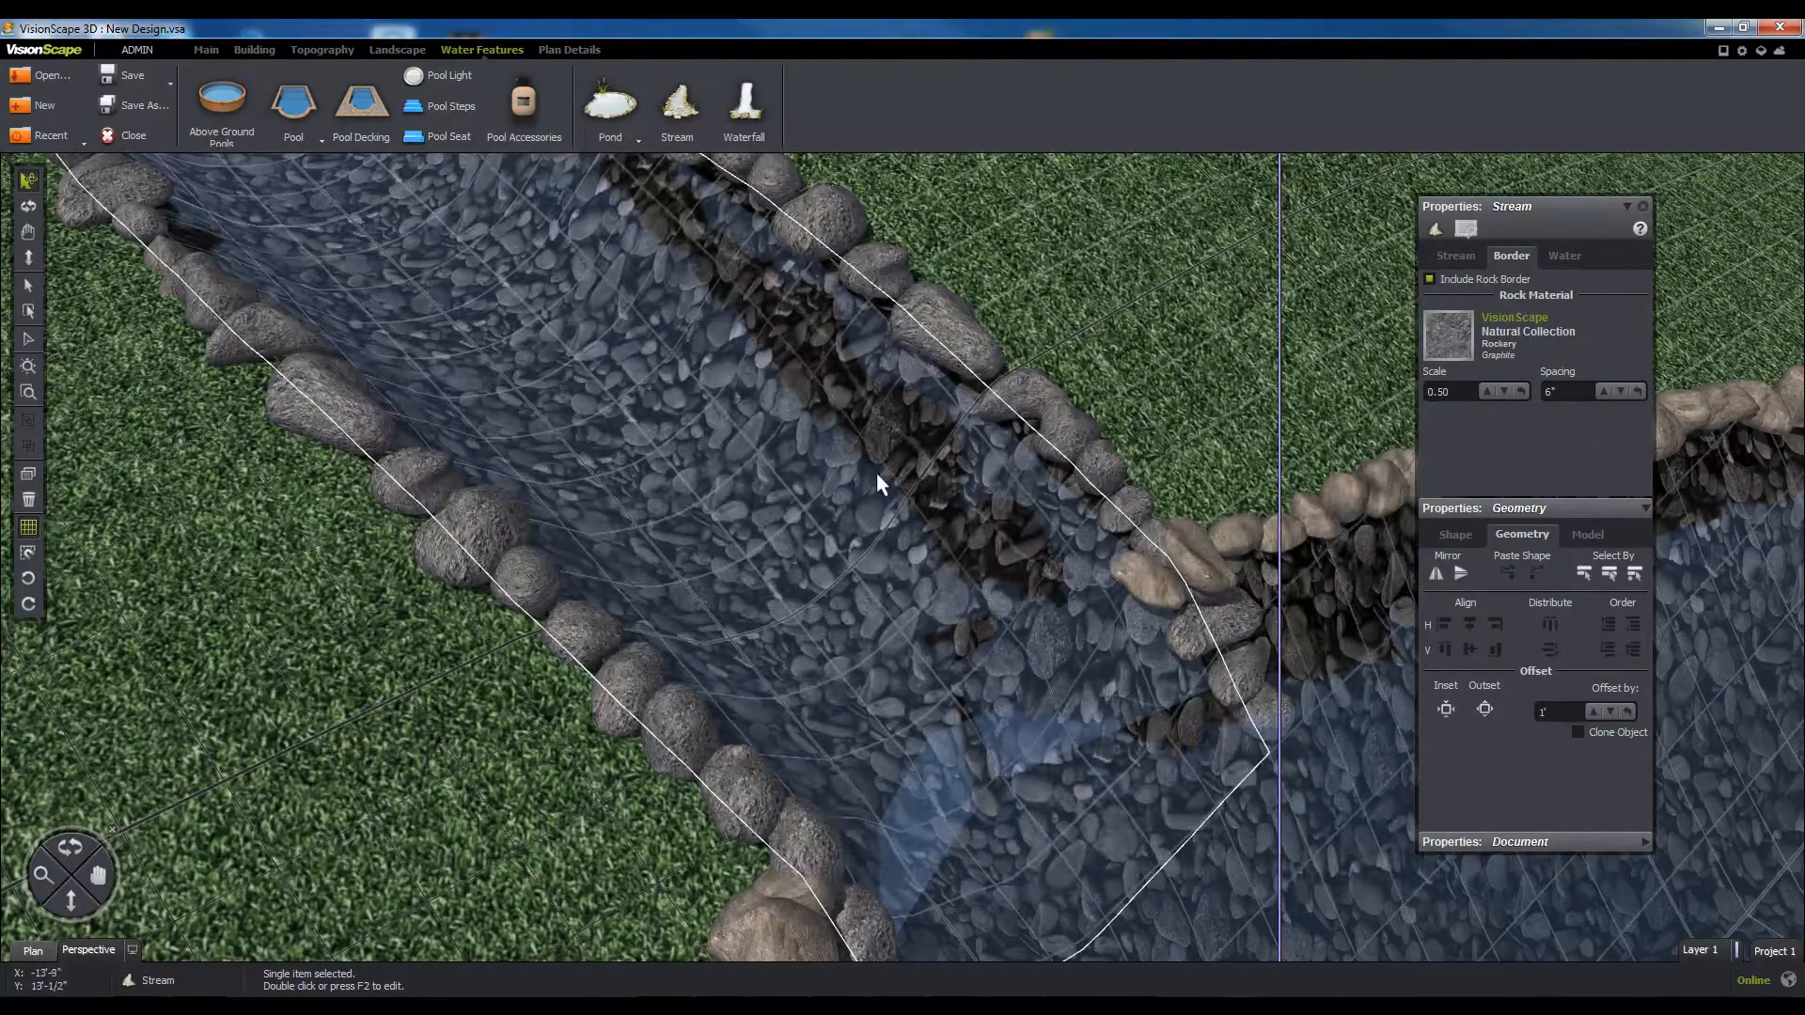
Step: Change the pond border's rock material to Natural Collection Rockery, Graphite, matching the stream
left_click(1377, 860)
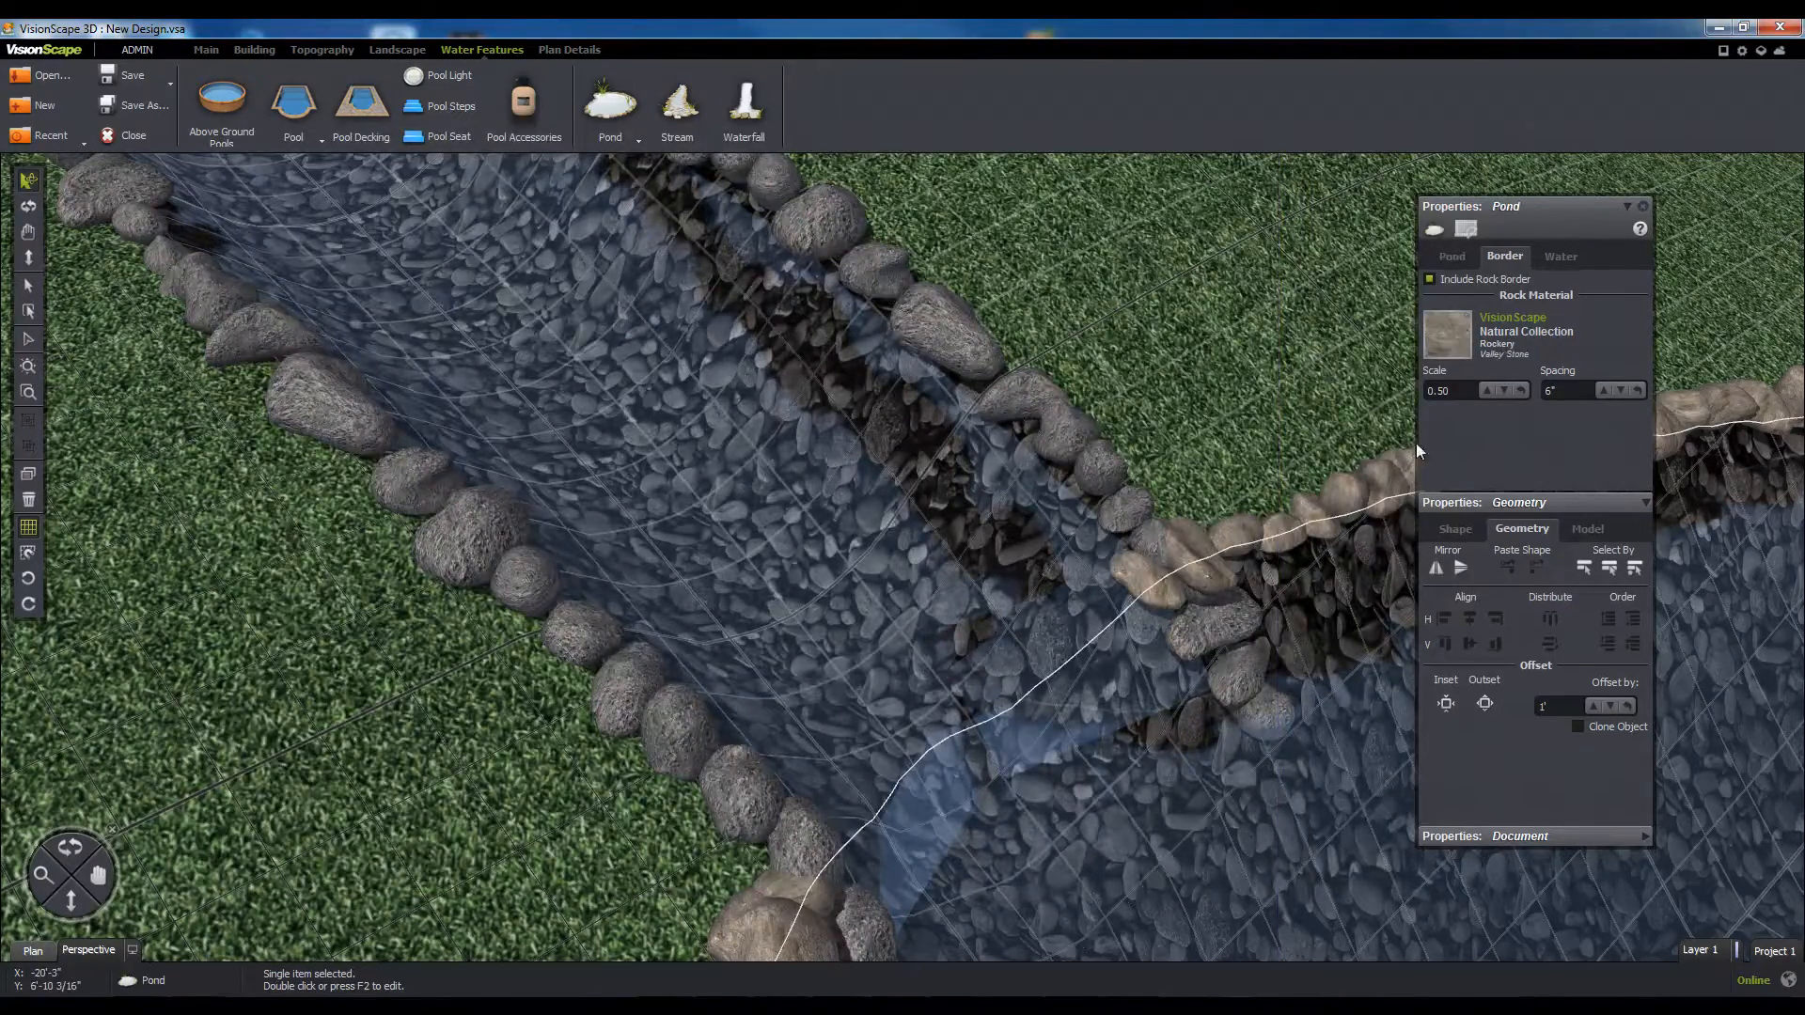
left_click(1462, 332)
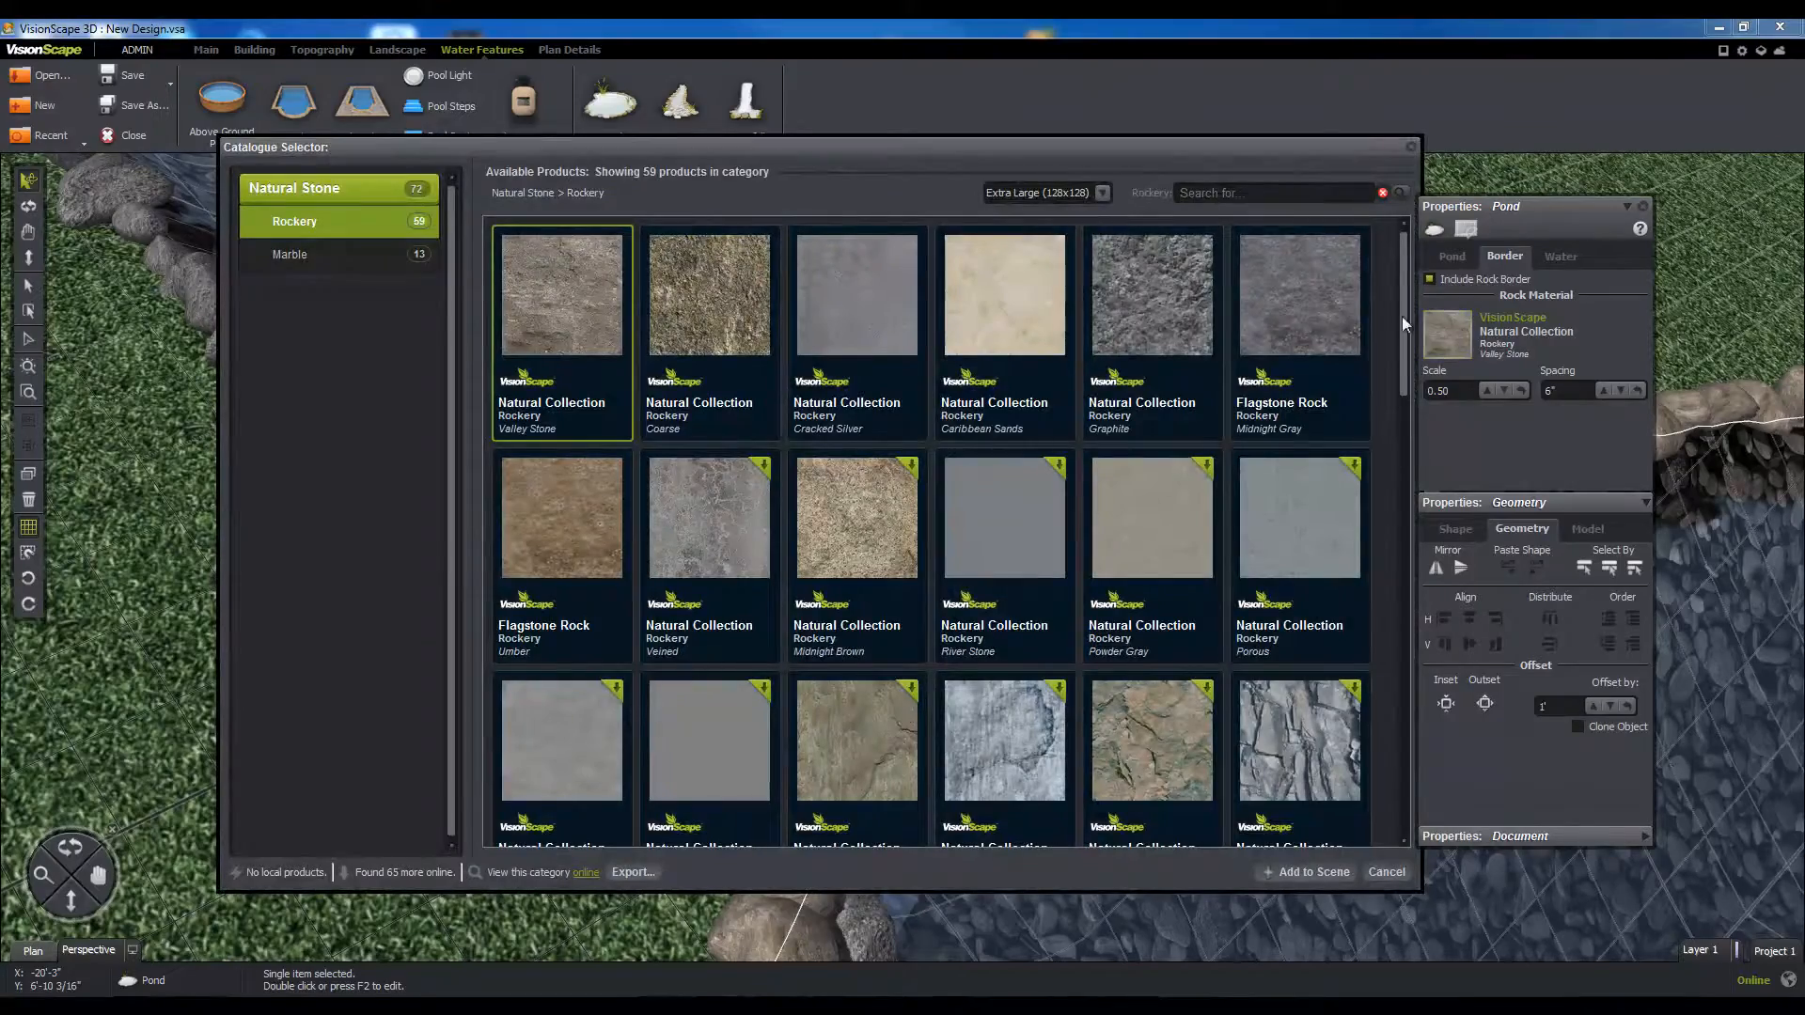
double_click(1156, 309)
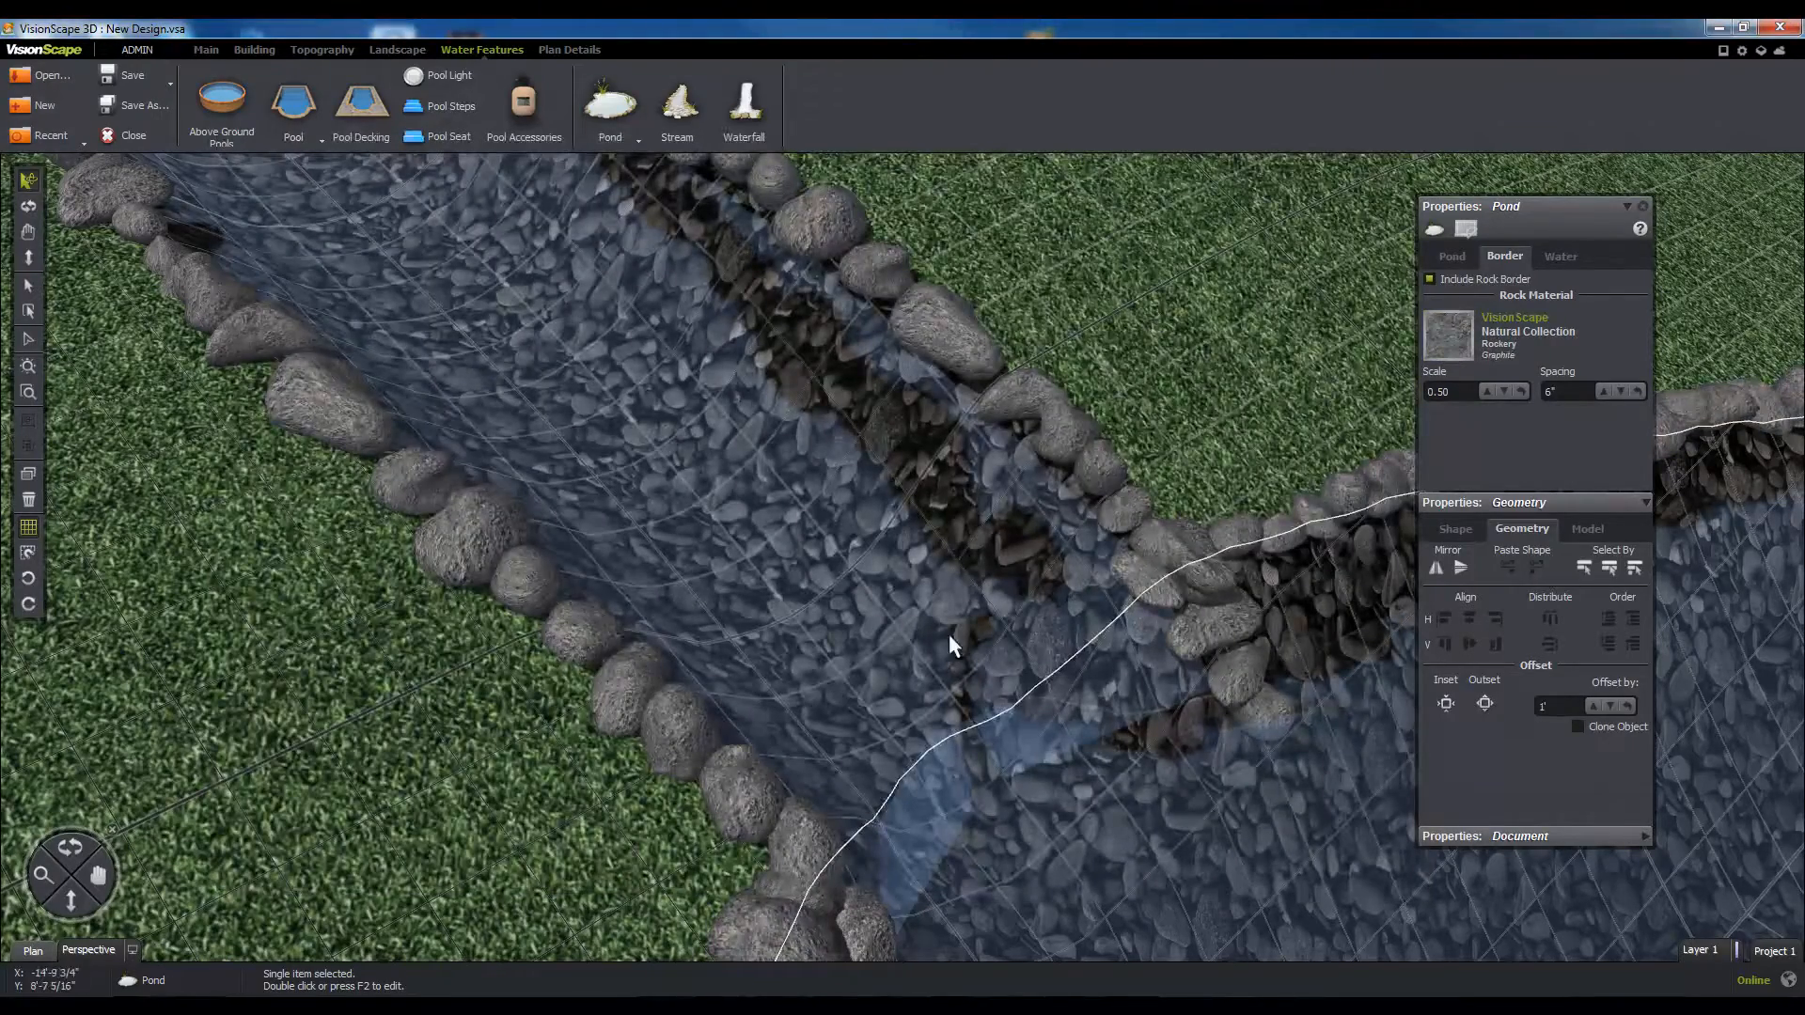
scroll(630, 758, "down", 6)
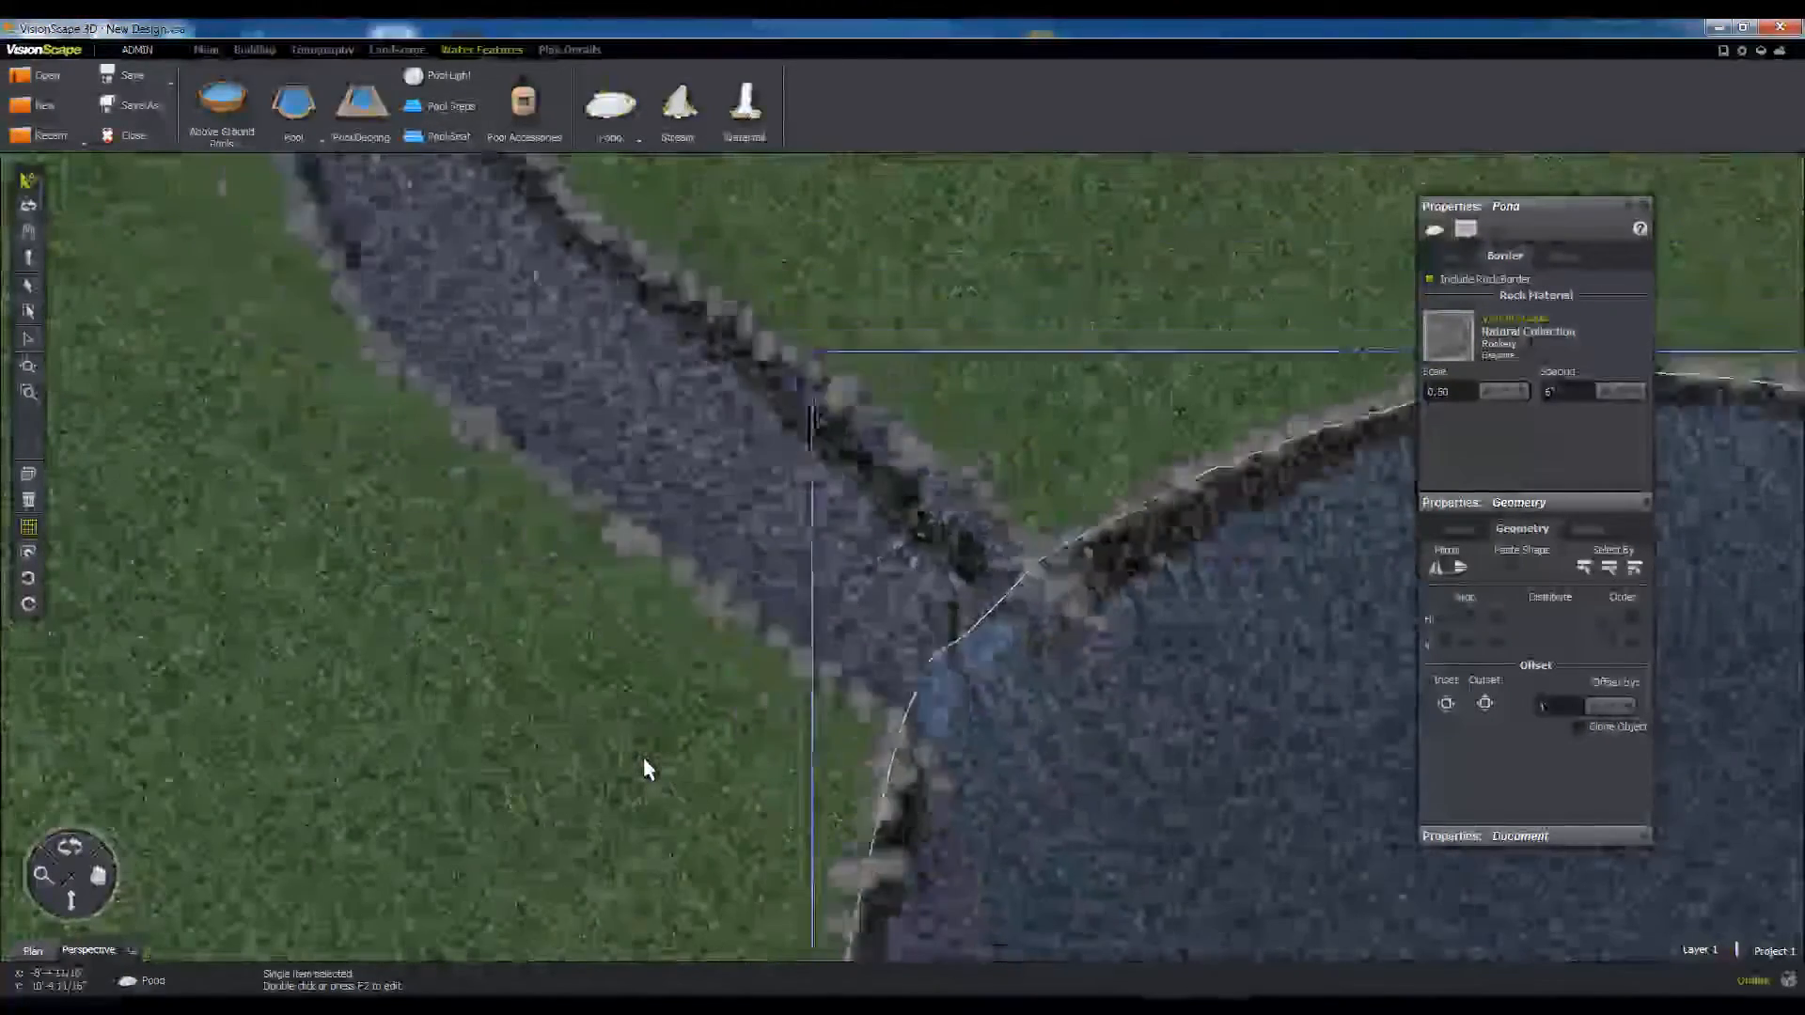
Step: Try wave strengths of 50% and 0% for the pond's water, and return it to 100%
scroll(643, 758, "down", 5)
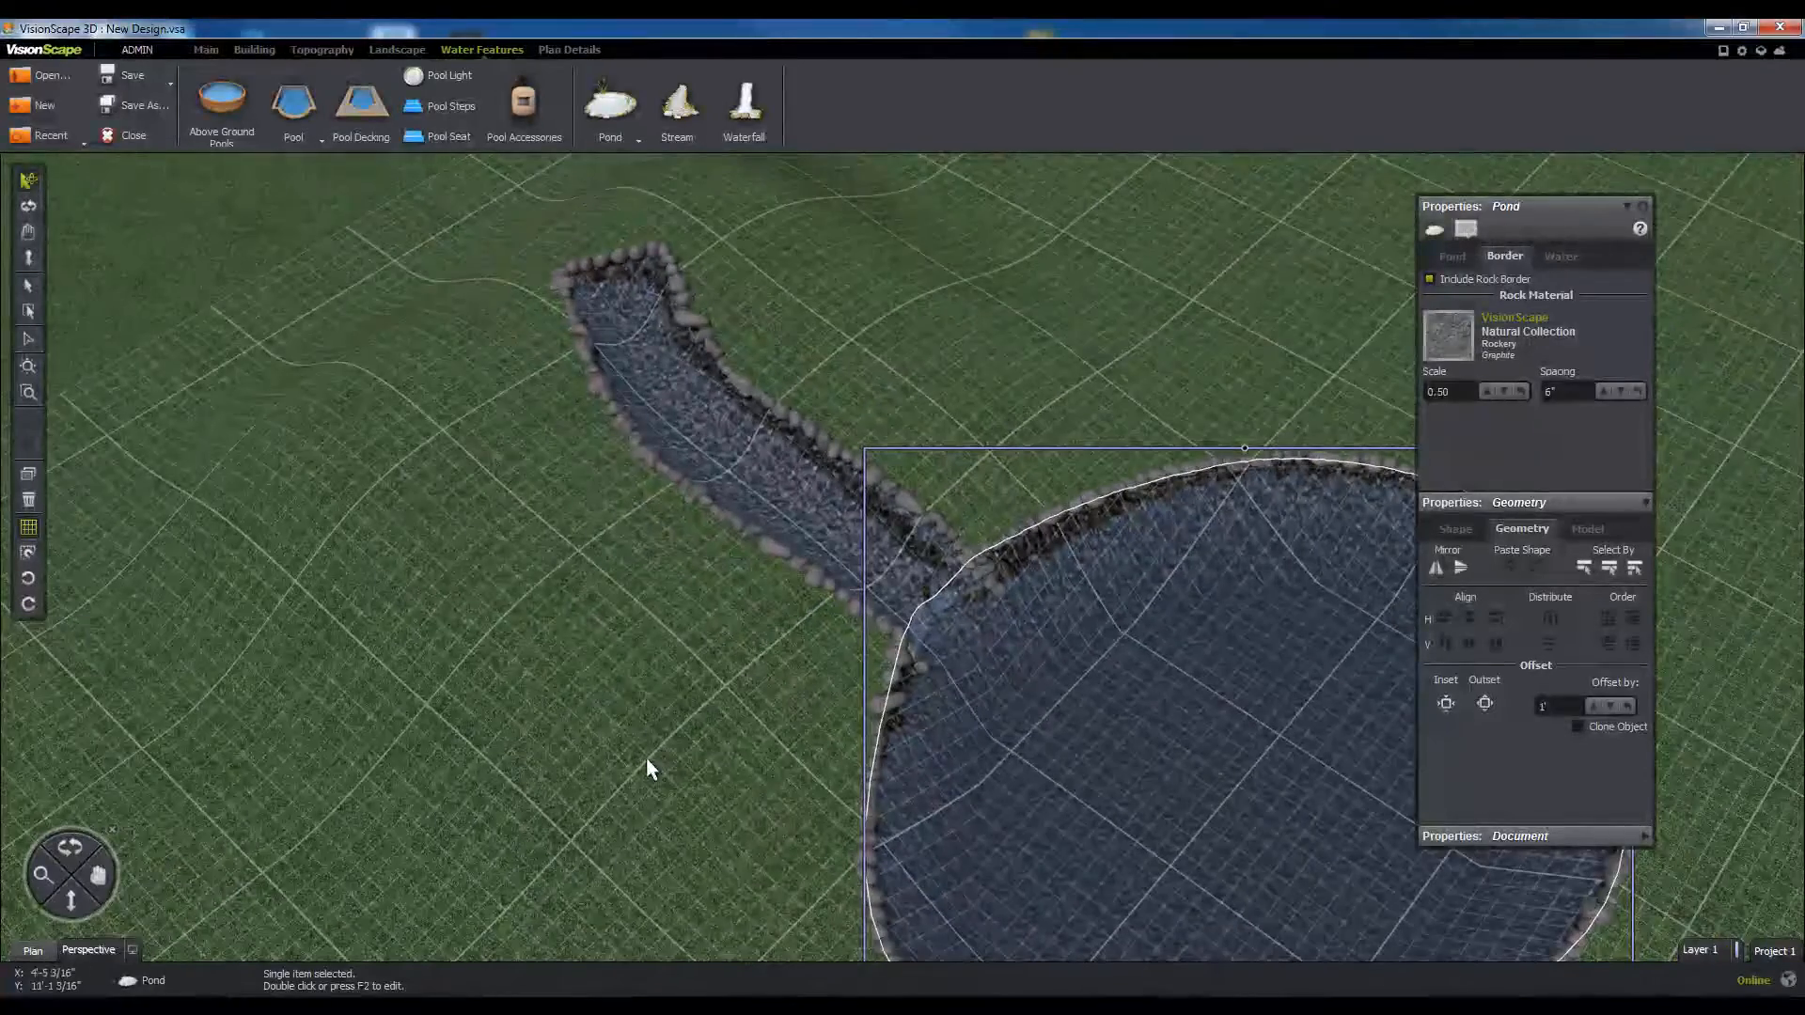
left_click(1301, 209)
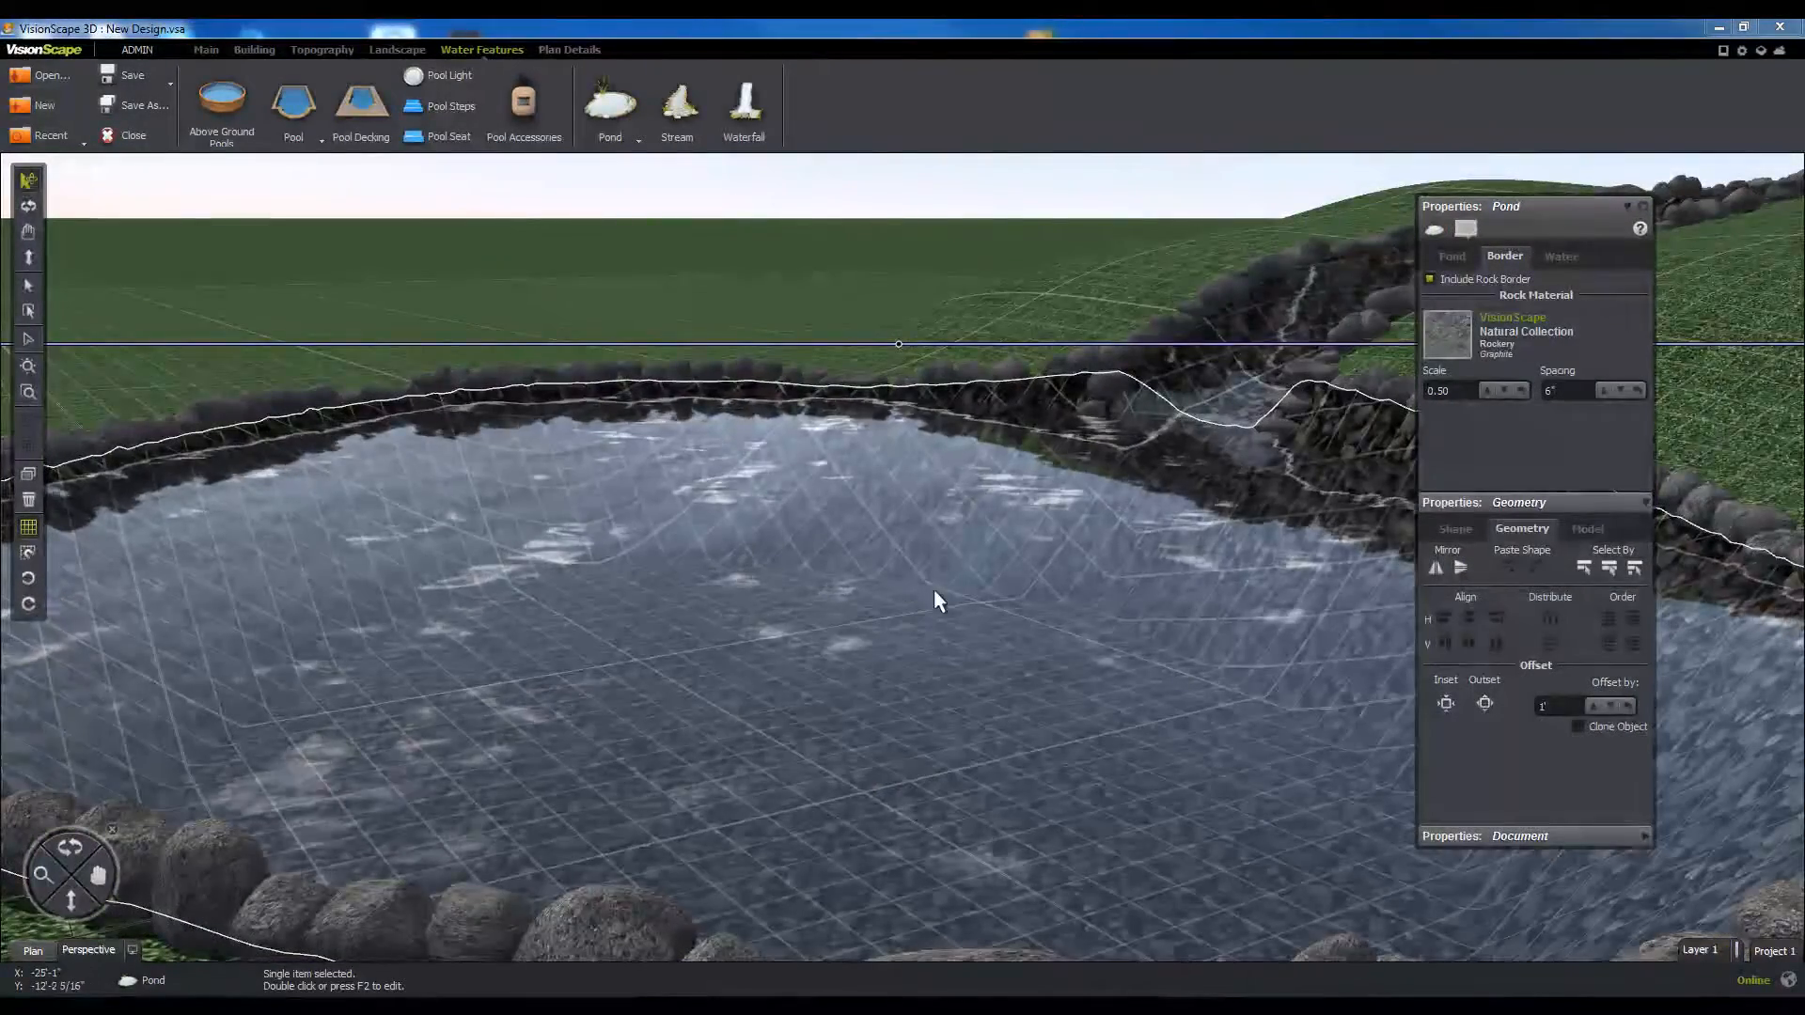
left_click(1554, 258)
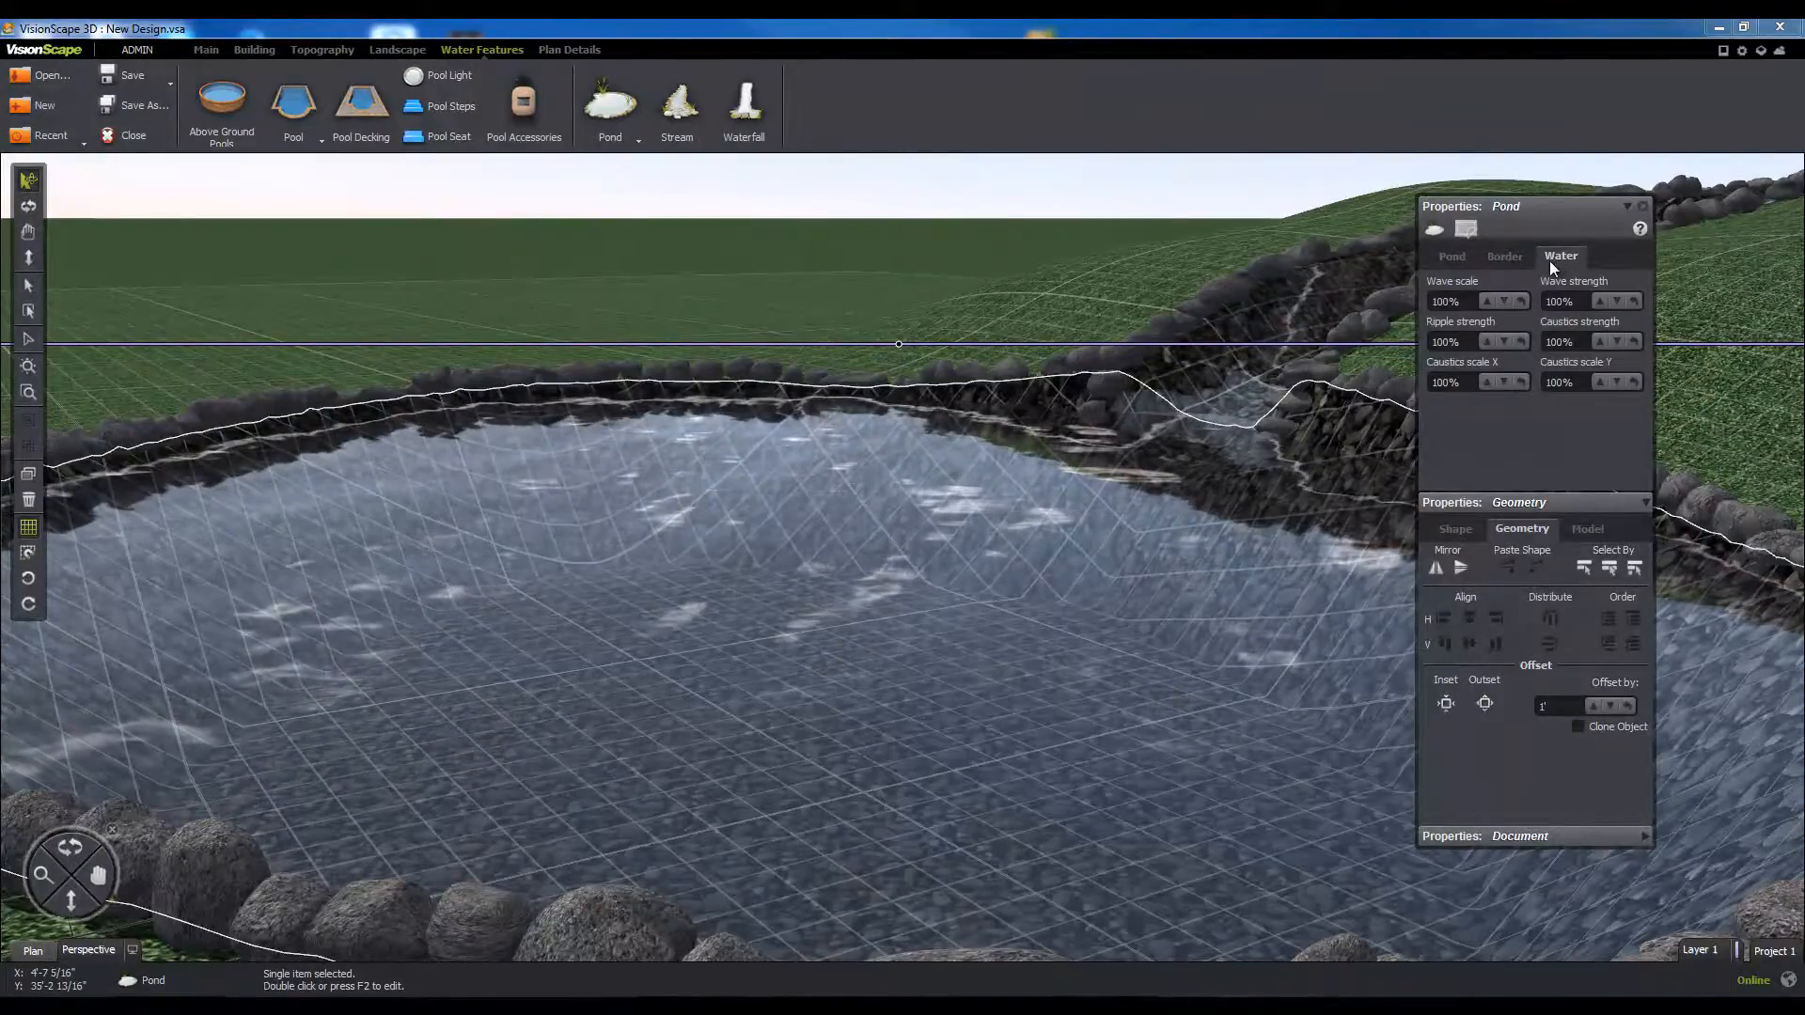
left_click_drag(1579, 300, 1542, 299)
type("50")
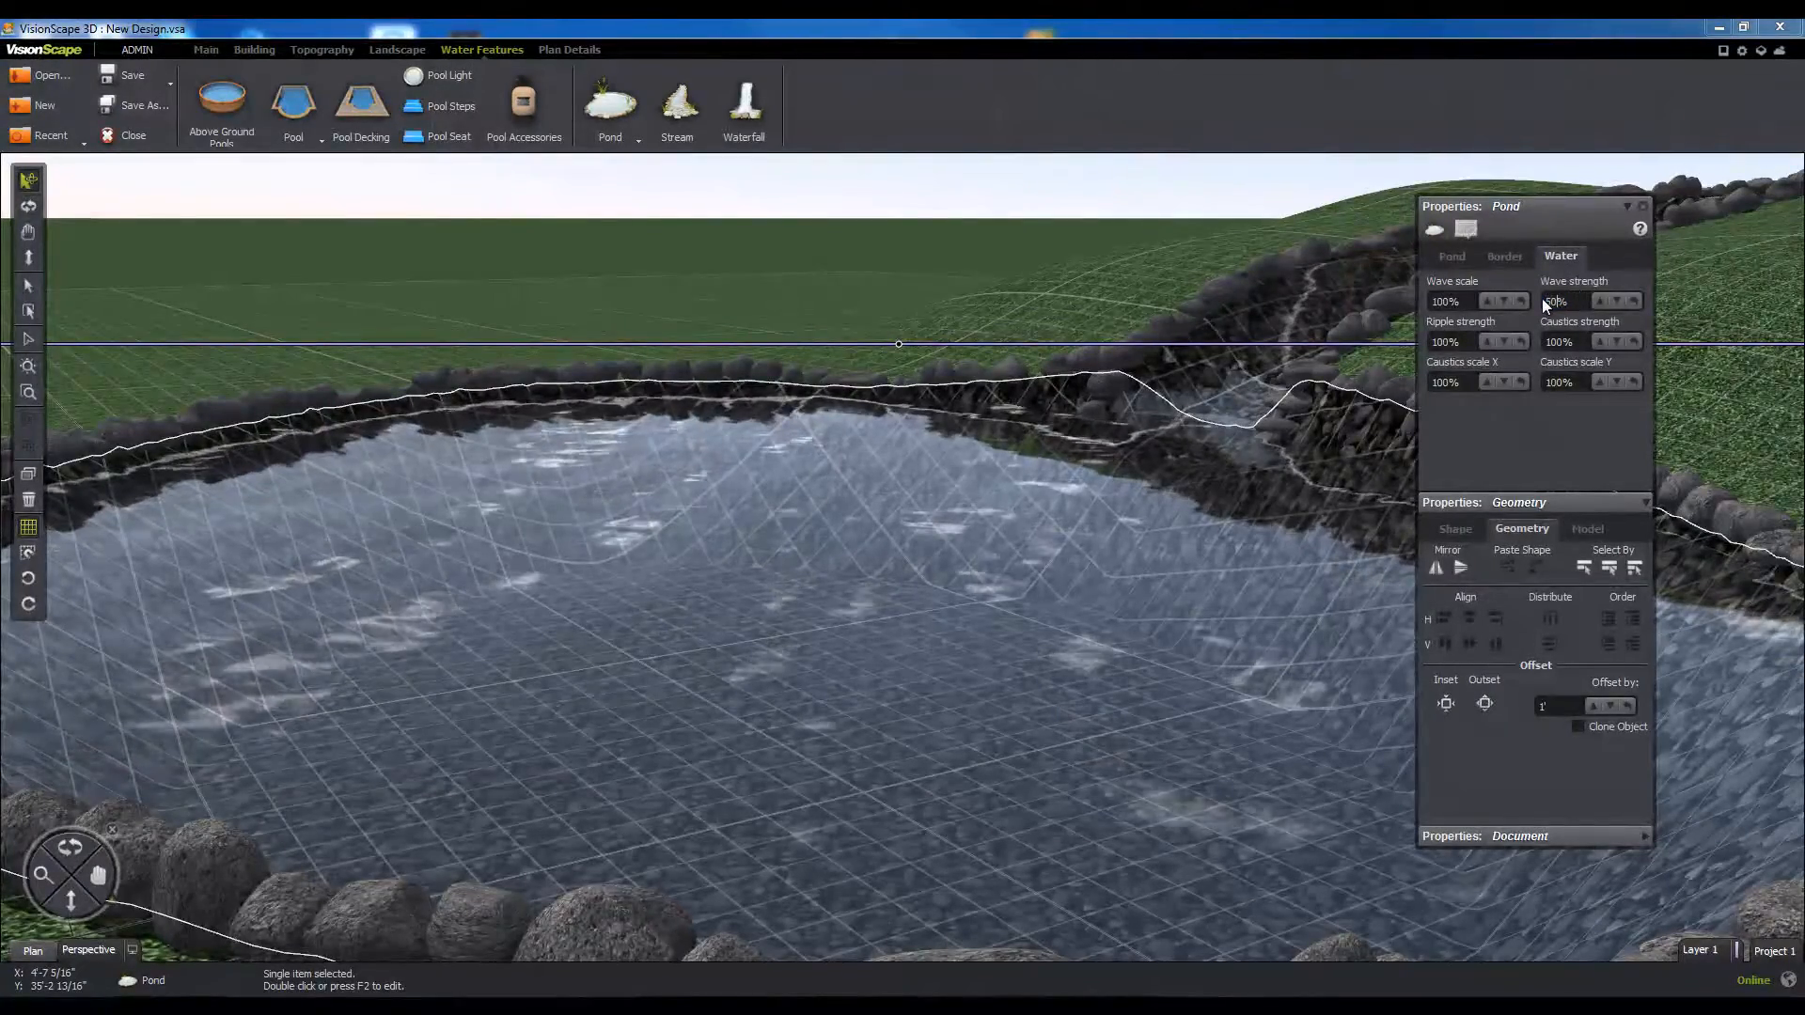
left_click_drag(1573, 303, 1546, 302)
type("0")
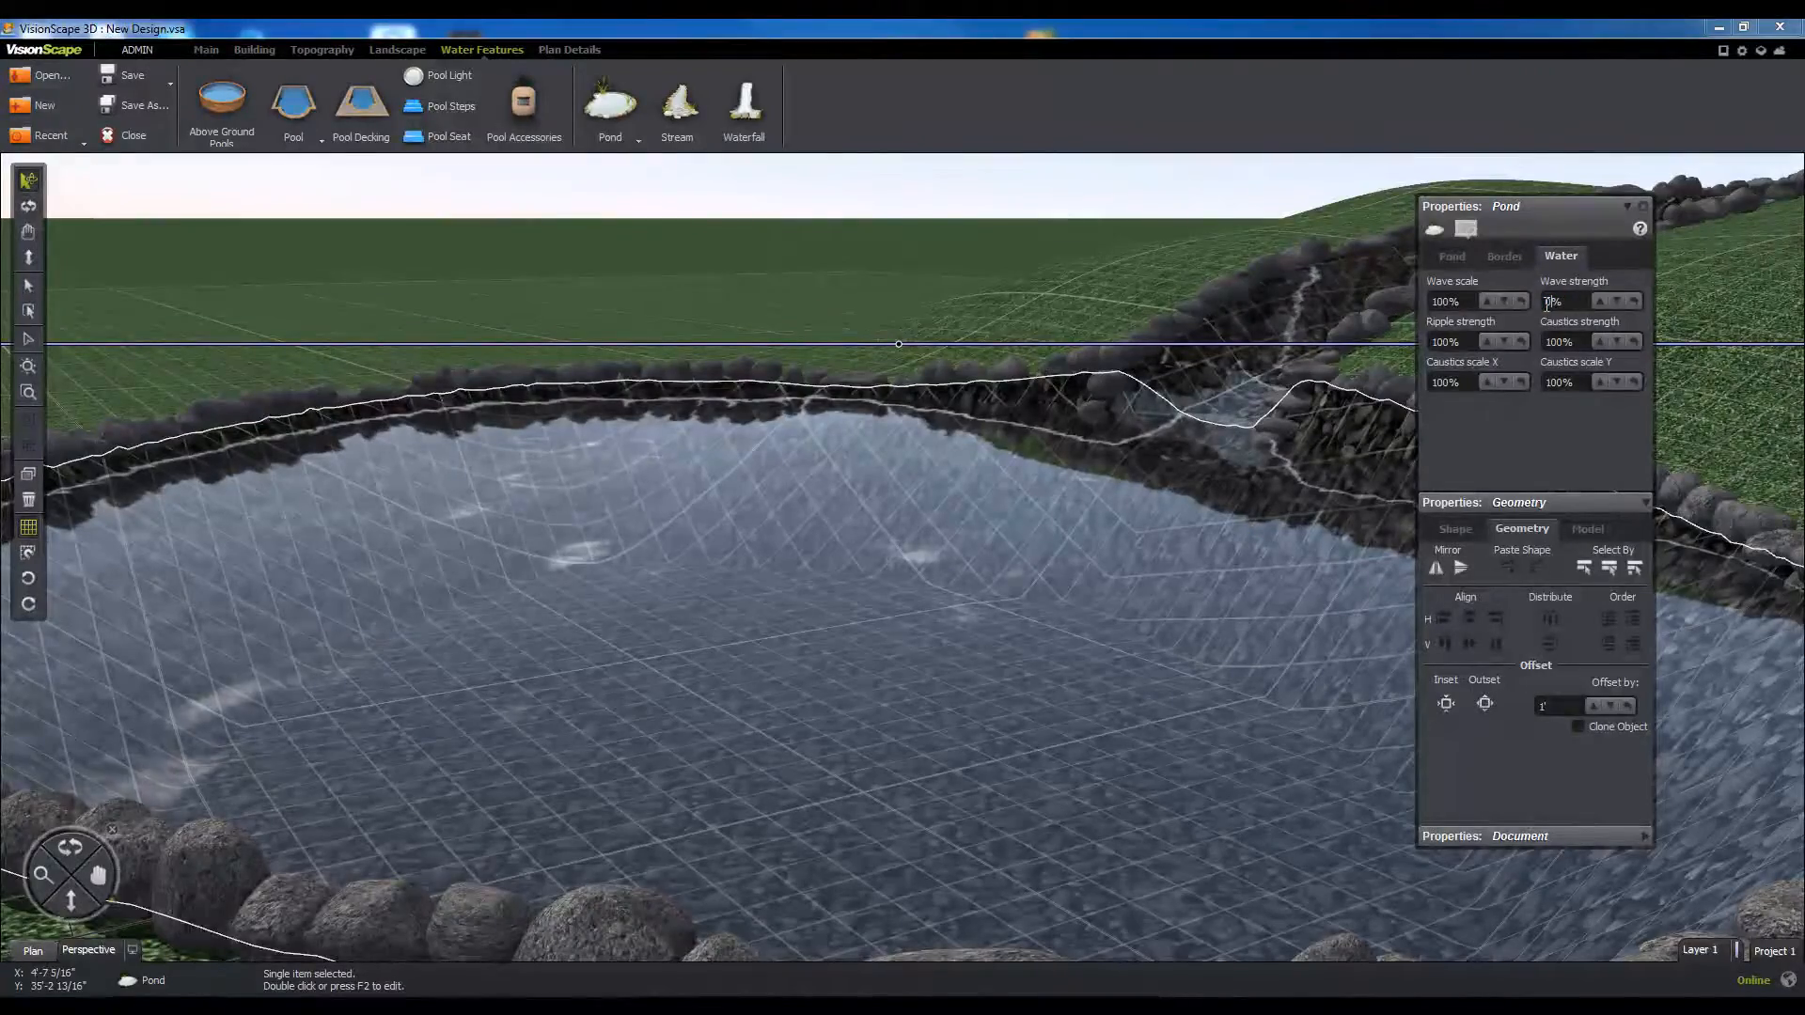
type("100")
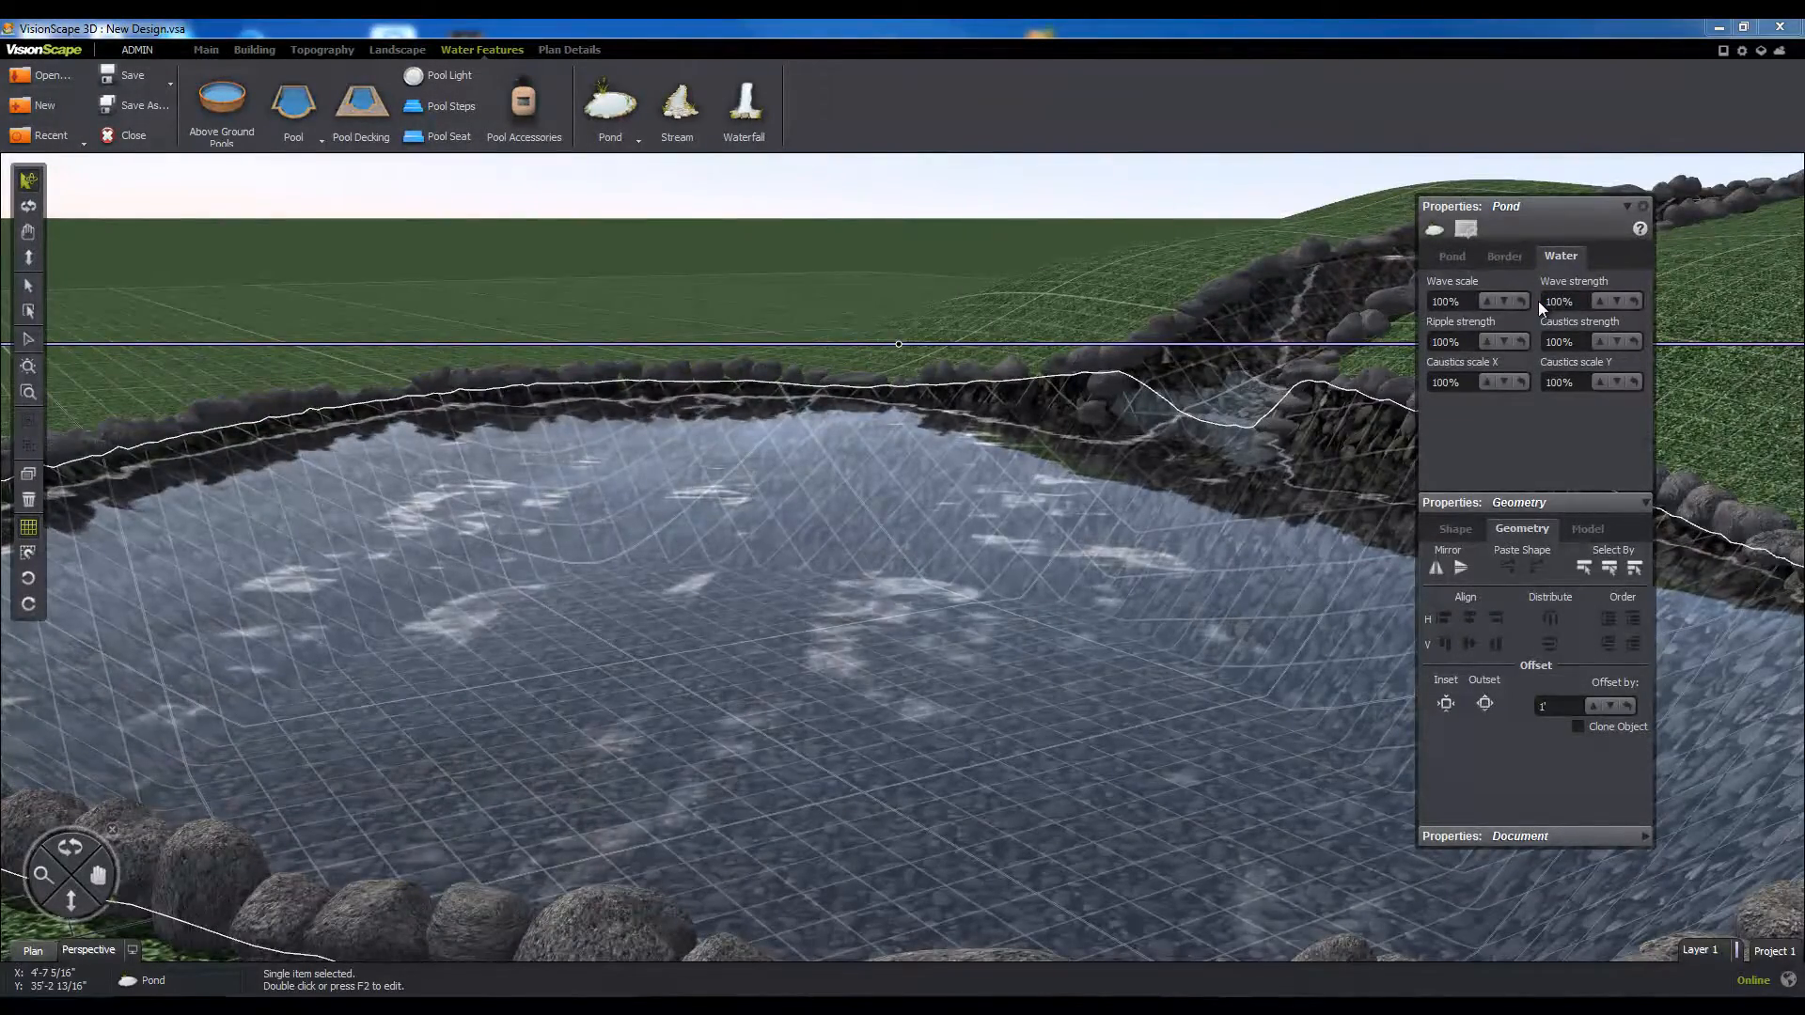
Step: Try wave scales of 10% and 50% for the pond's water, and set it to 200%
left_click_drag(1463, 304, 1421, 309)
type("10")
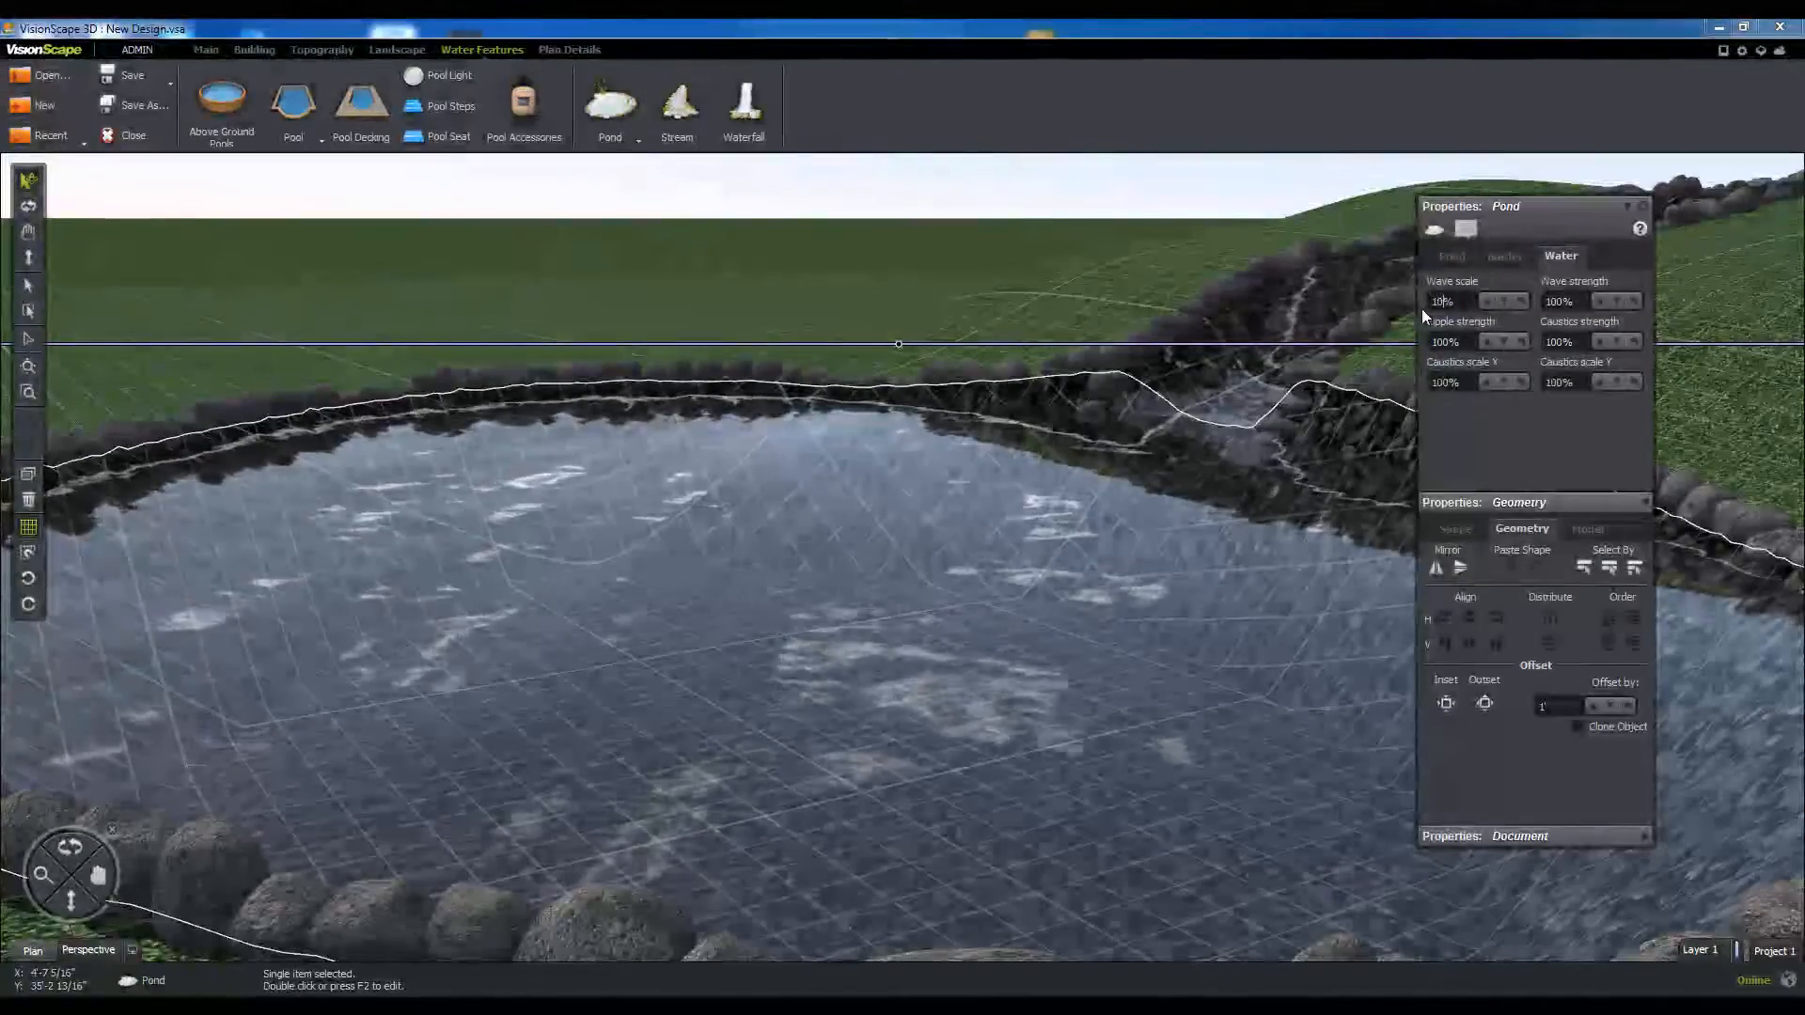
left_click_drag(1460, 304, 1425, 305)
type("50")
key("Return")
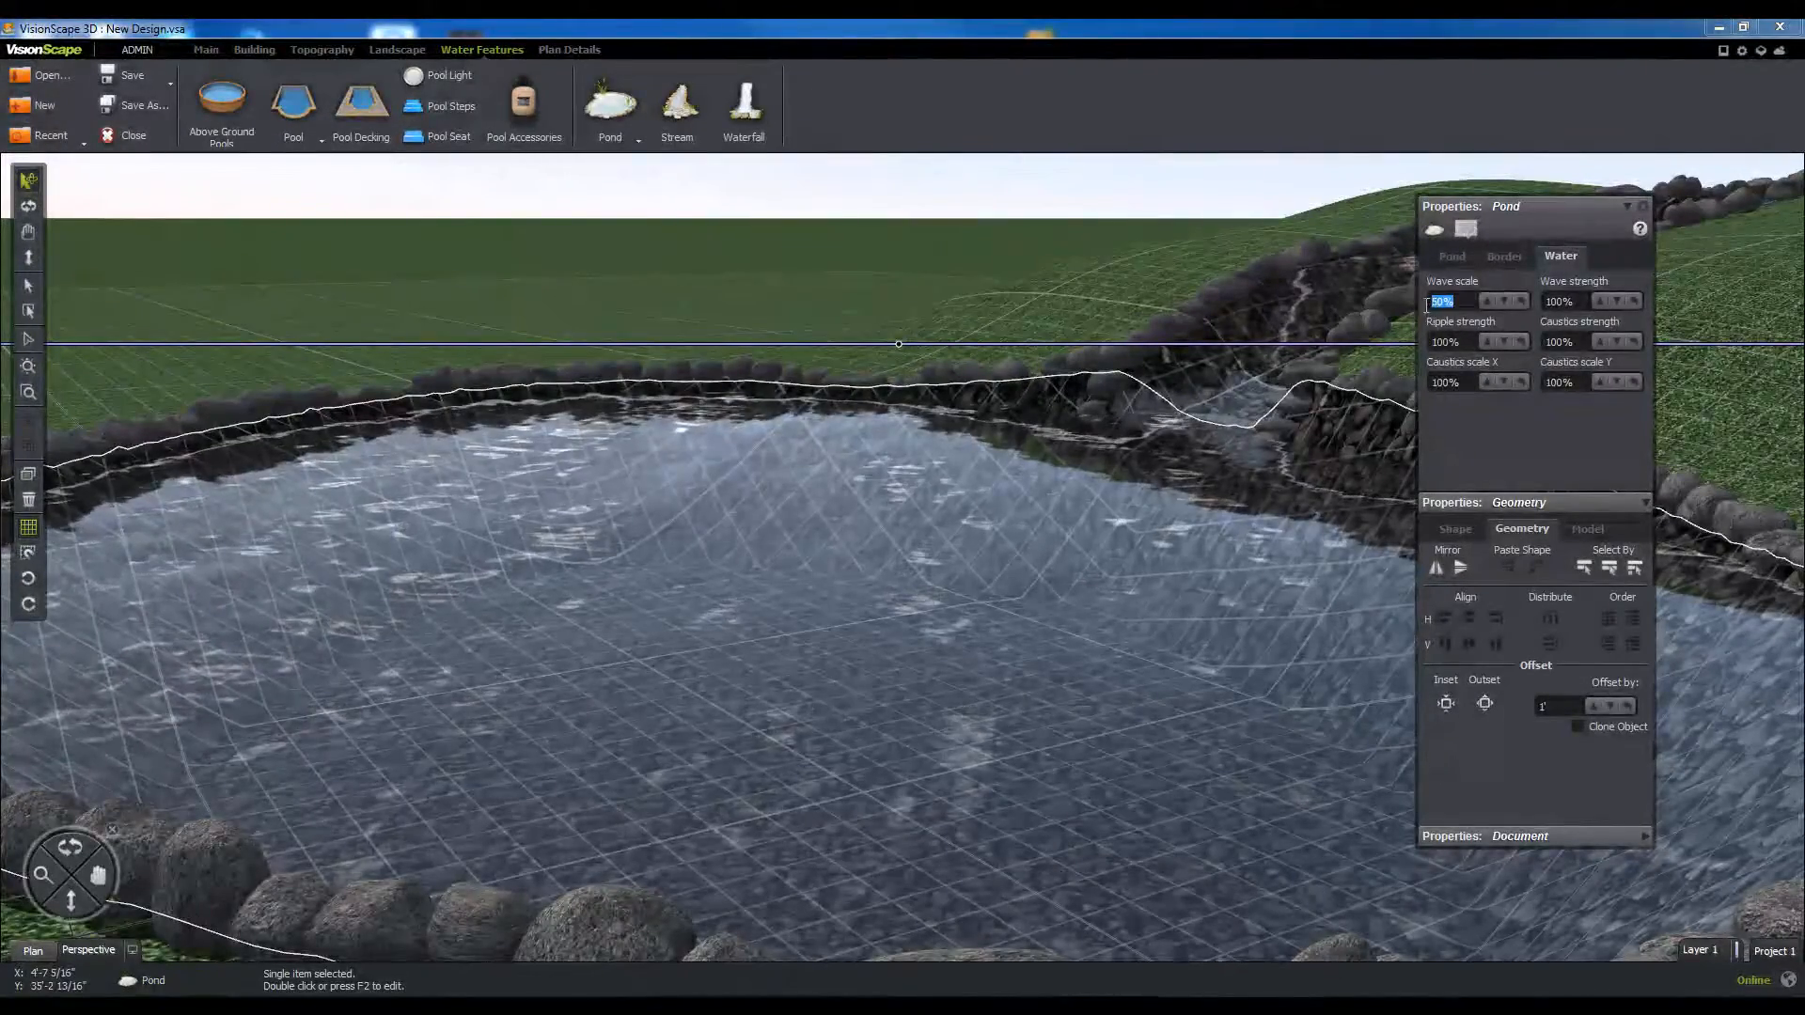
type("200")
key("Return")
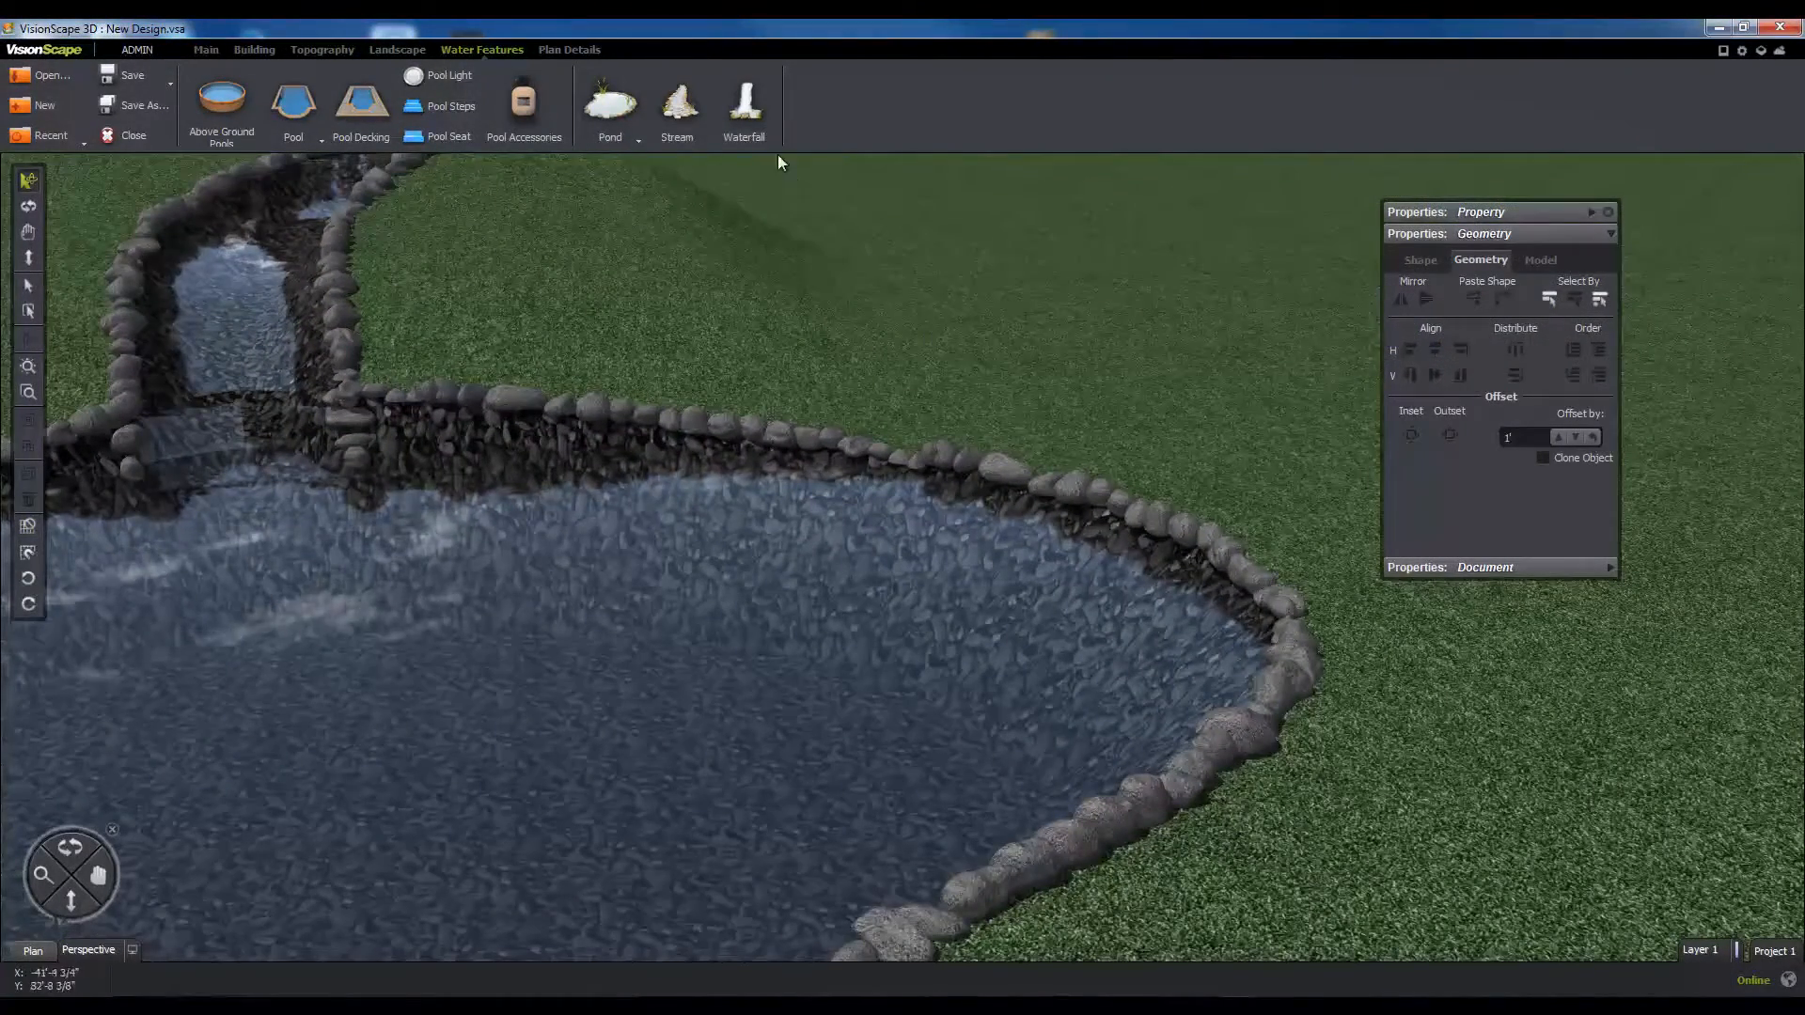
Step: Draw a waterfall along the pond's rock border on the side away from the stream, and deselect it
left_click(747, 117)
left_click(1062, 439)
left_click(1127, 479)
left_click(1242, 507)
right_click(1242, 508)
left_click(1267, 520)
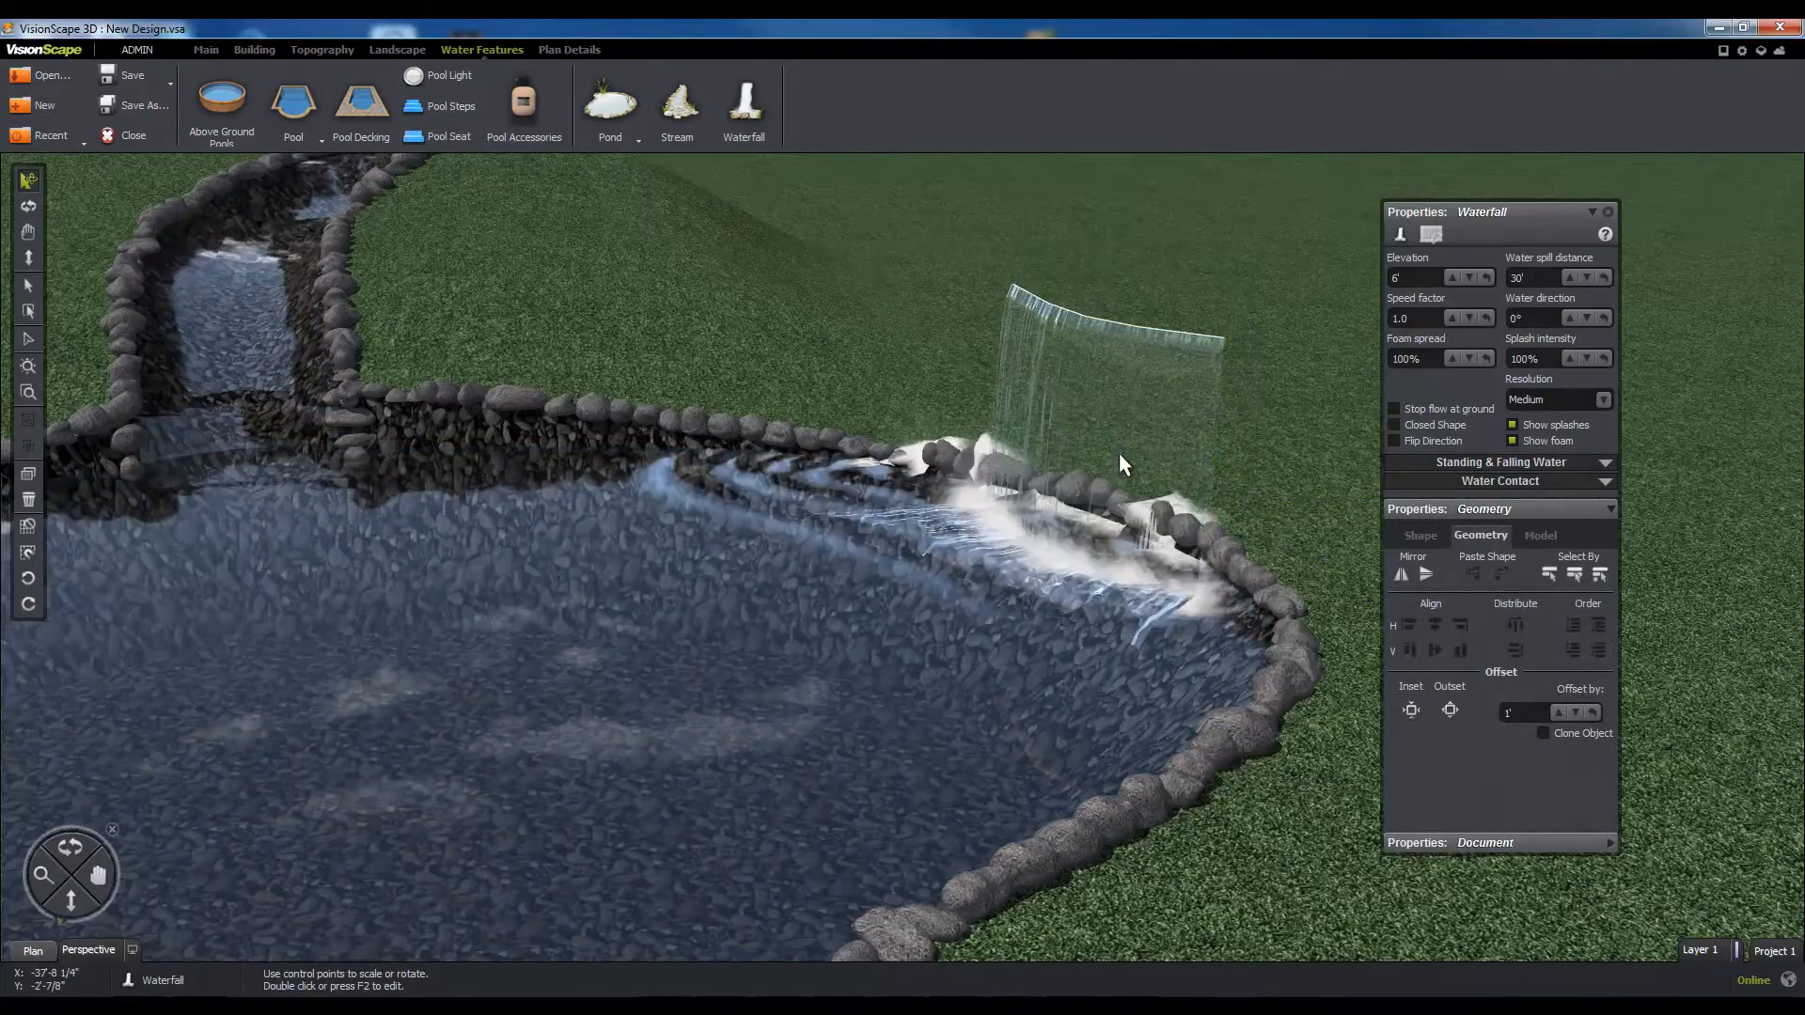
left_click(1121, 456)
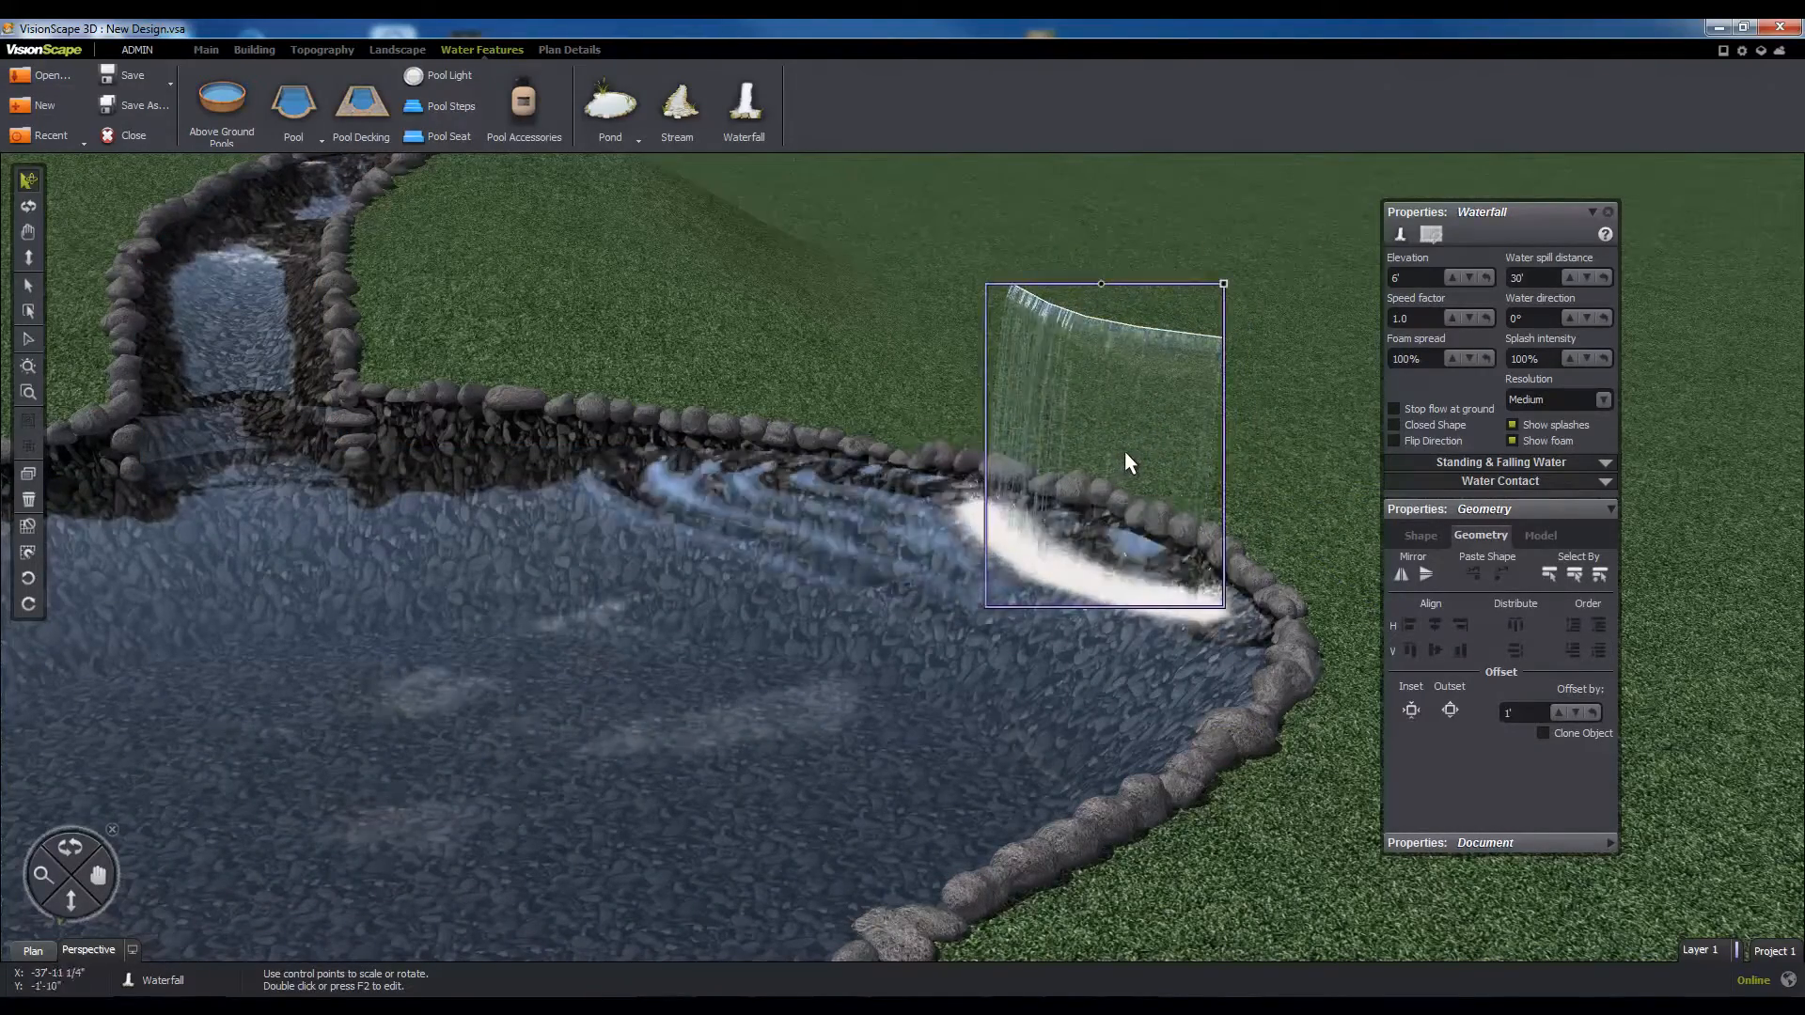
left_click_drag(1239, 664, 1268, 809)
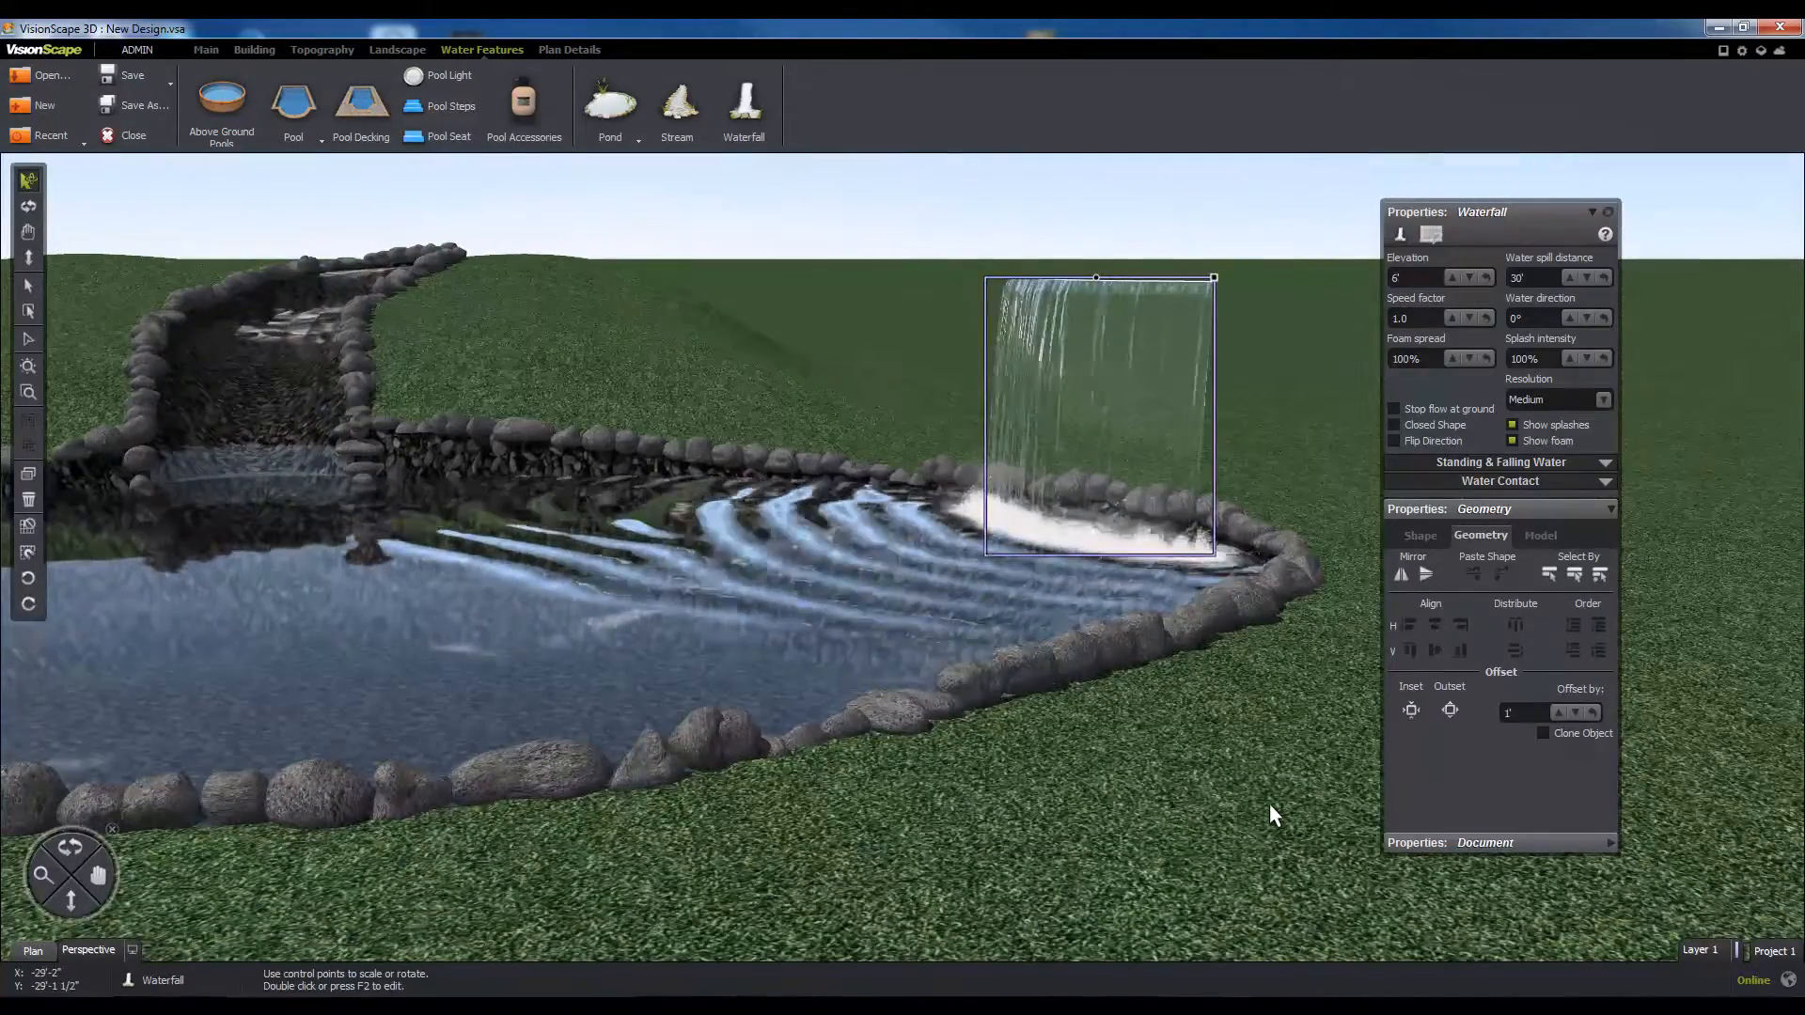
left_click(1269, 803)
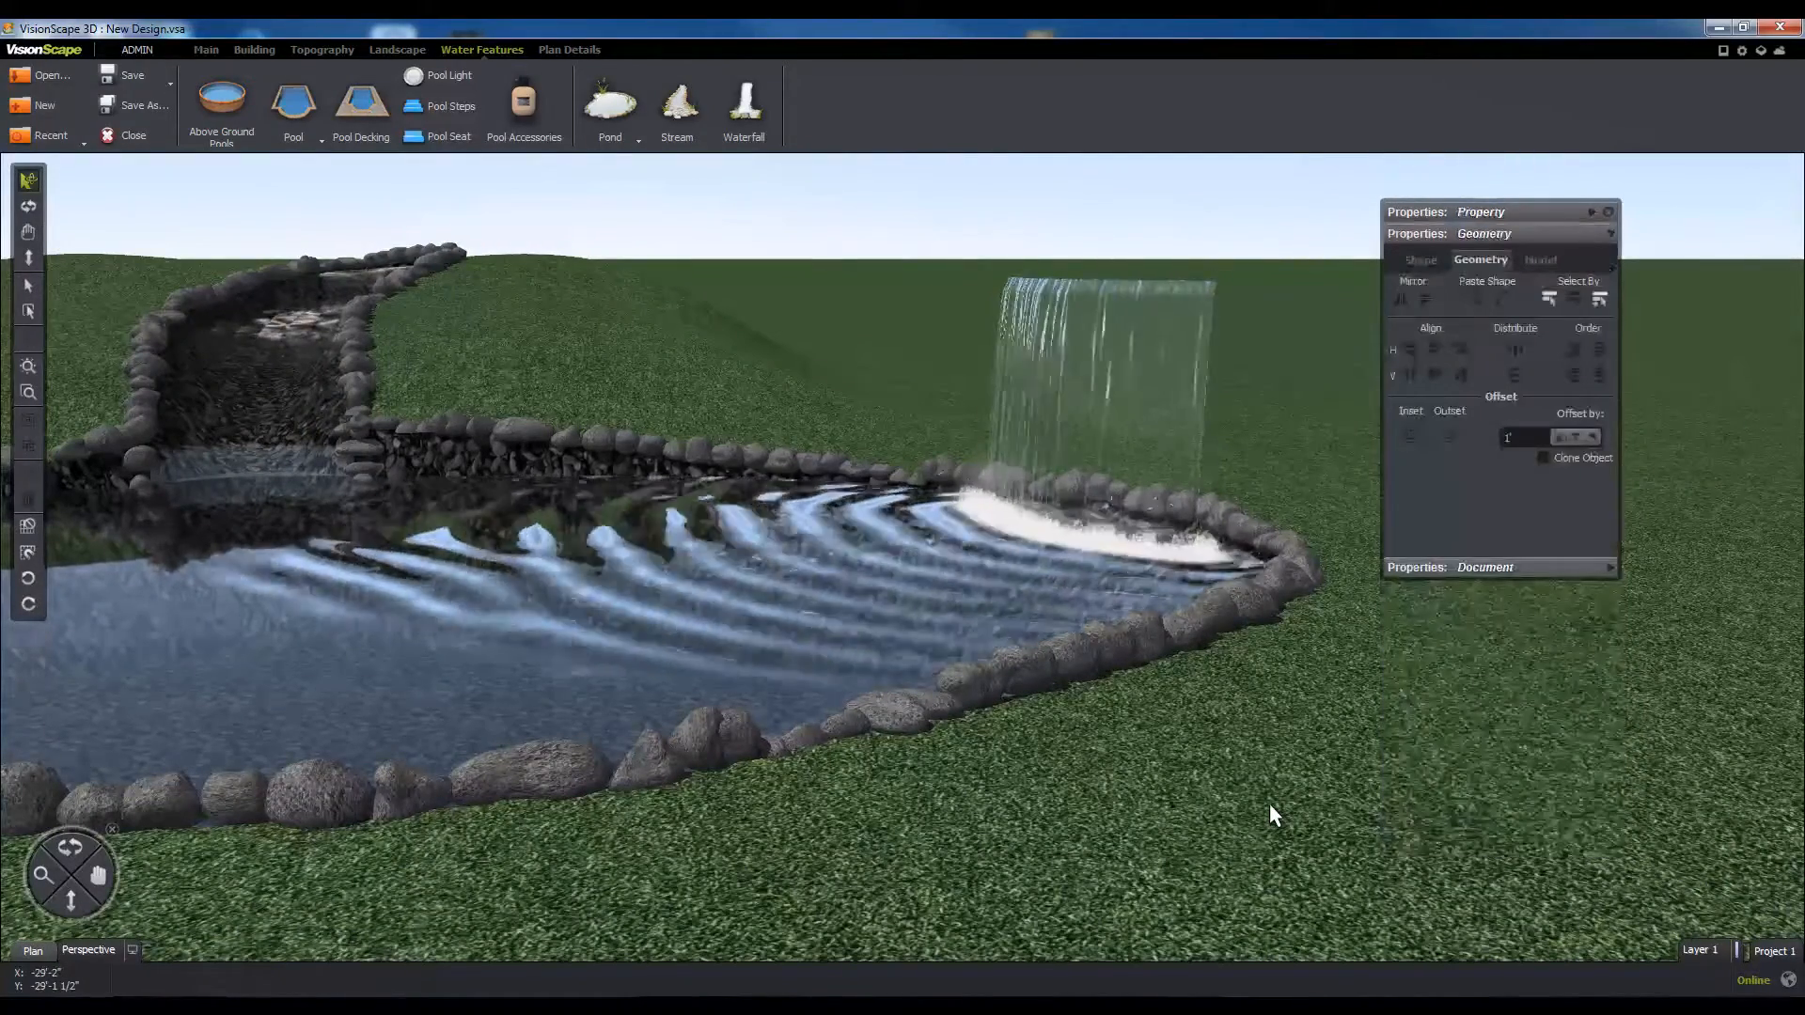